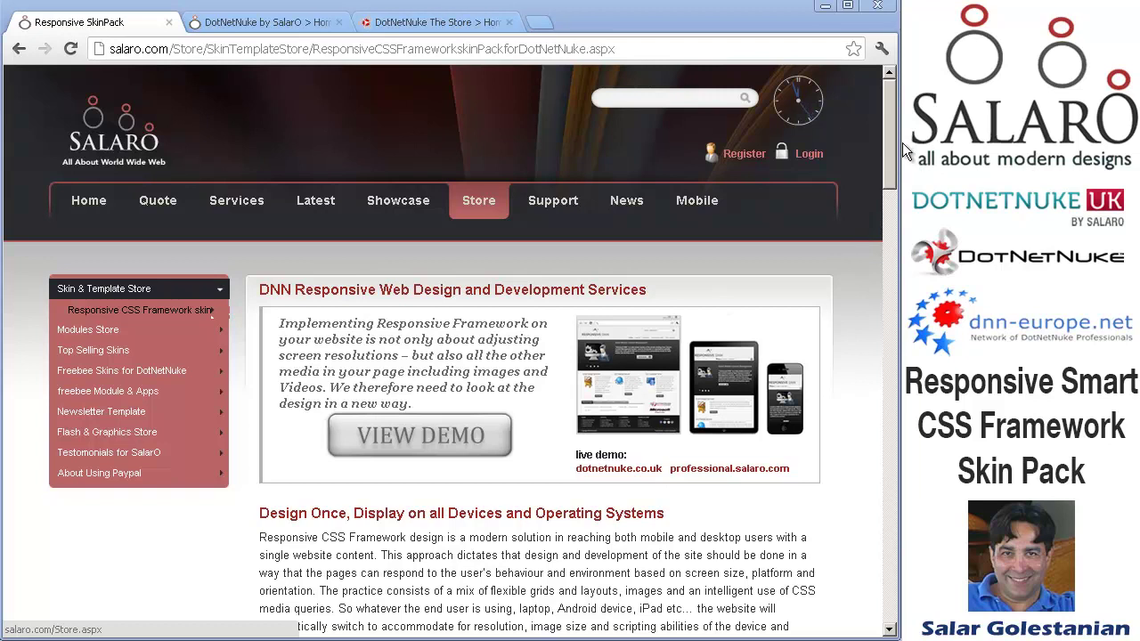
- Preview the Blue and Red versions of the skin pack and highlight the Request a Custom Colour heading
drag(898, 143, 920, 336)
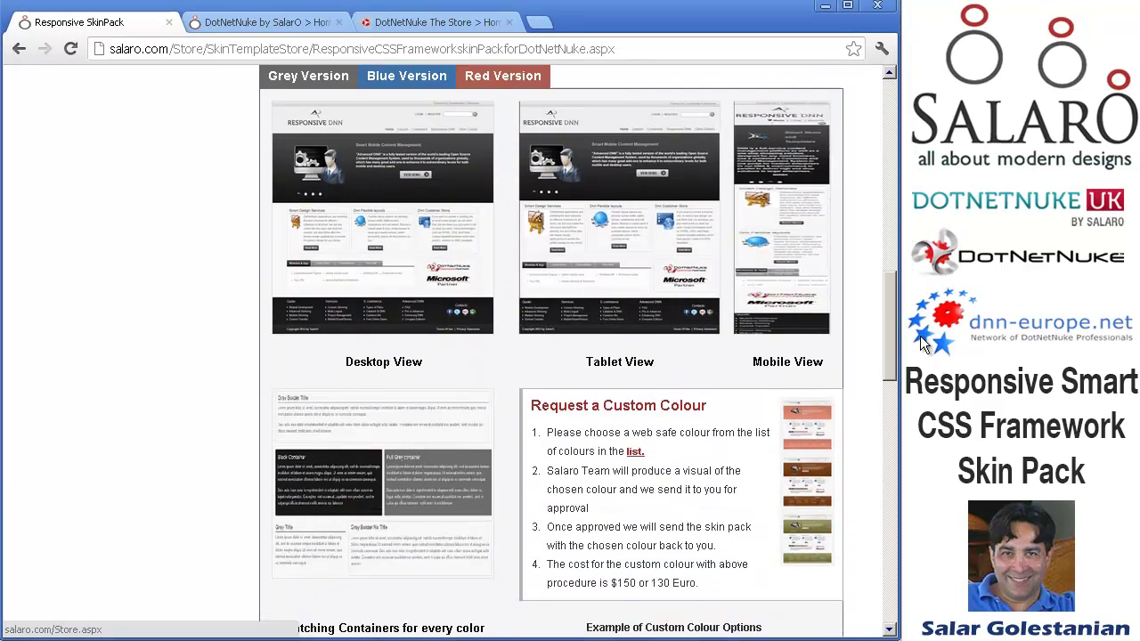
click(388, 78)
click(485, 76)
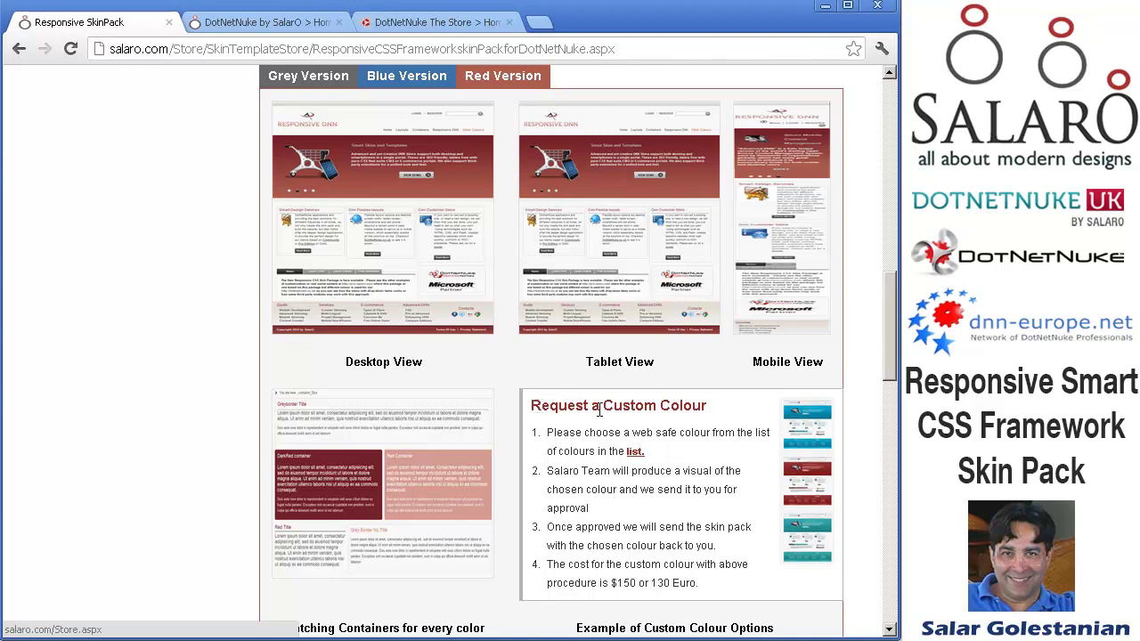
drag(533, 405, 717, 417)
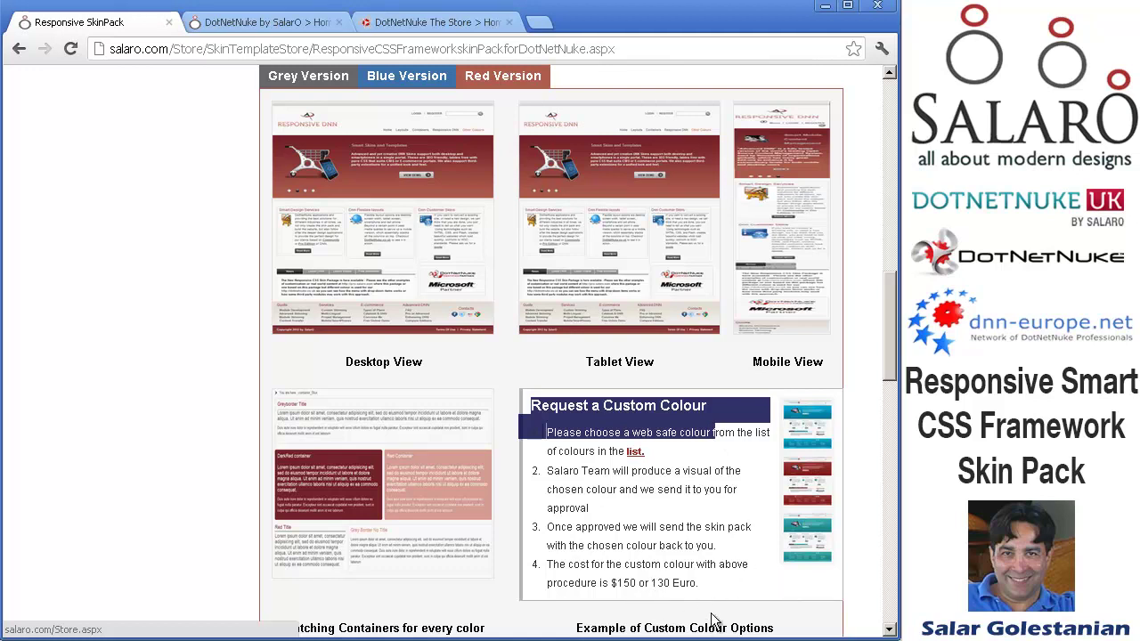
- Switch to the DotNetNuke store's responsive css results and open the Smart Responsive CSS Framework Skin Pack product page
key(ctrl+3)
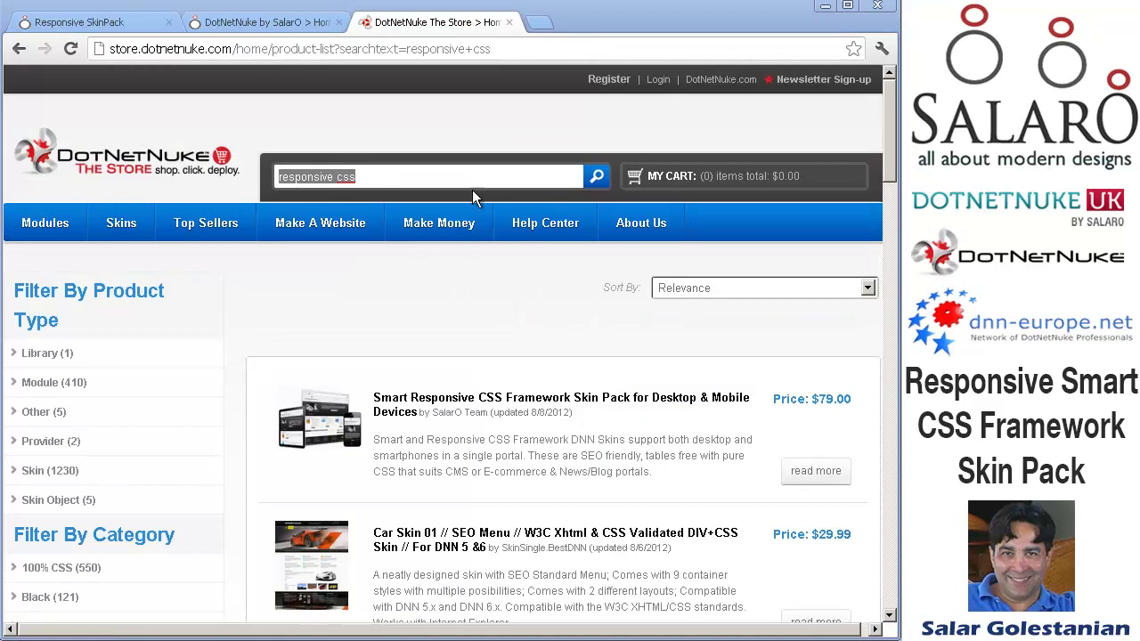
click(387, 177)
key(ctrl+a)
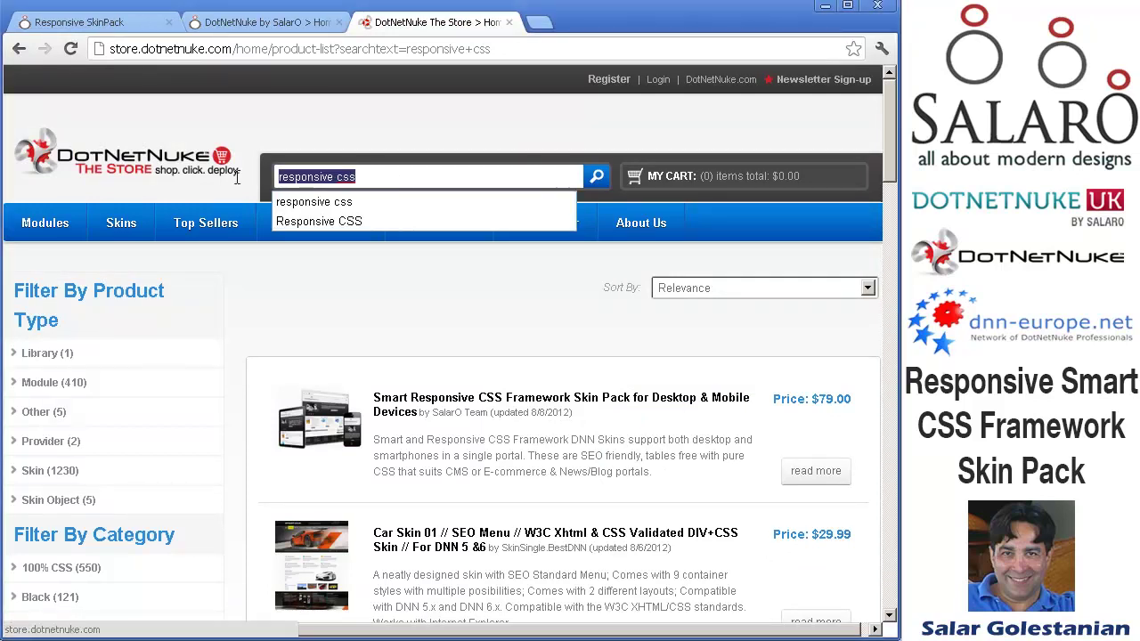
click(503, 397)
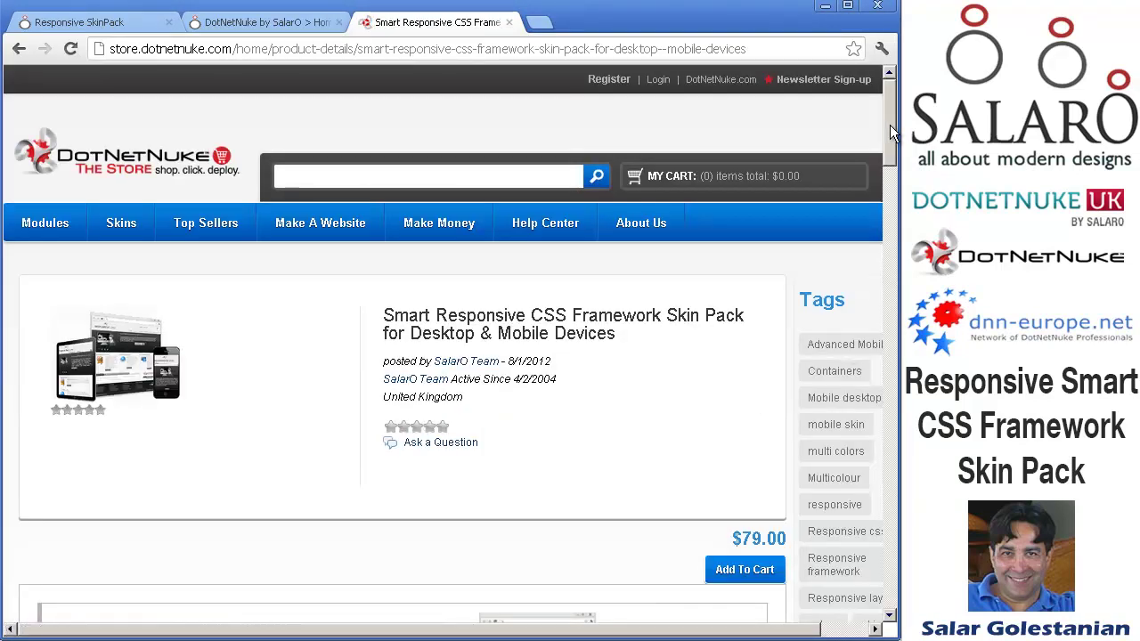
drag(891, 132, 935, 125)
- Return to the SalarO skin pack page and review its description, browser testing and DNN compatibility sections
key(ctrl+Tab)
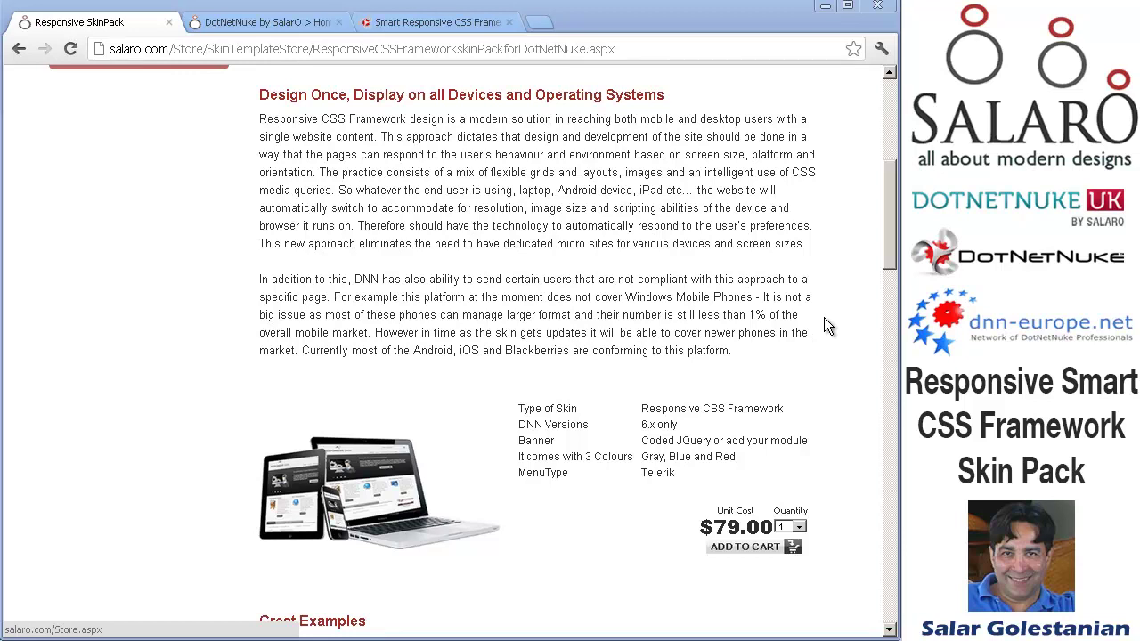
scroll(446, 356, down, 10)
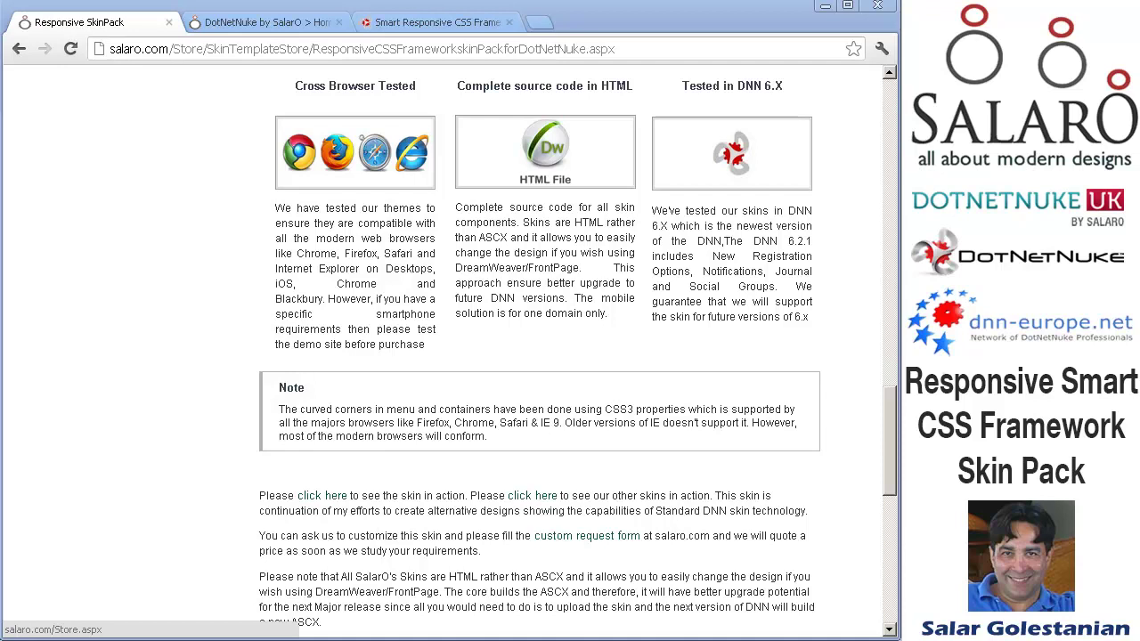
key(Home)
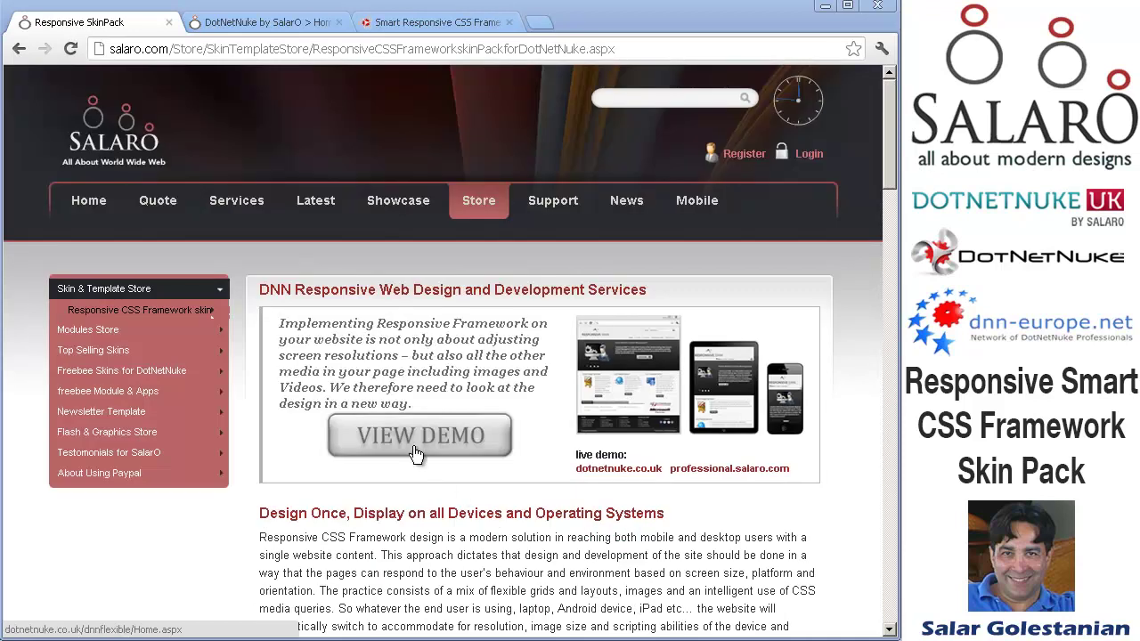
- Bring up the Responsive DNN demo site and widen the browser window to show its desktop layout
click(260, 21)
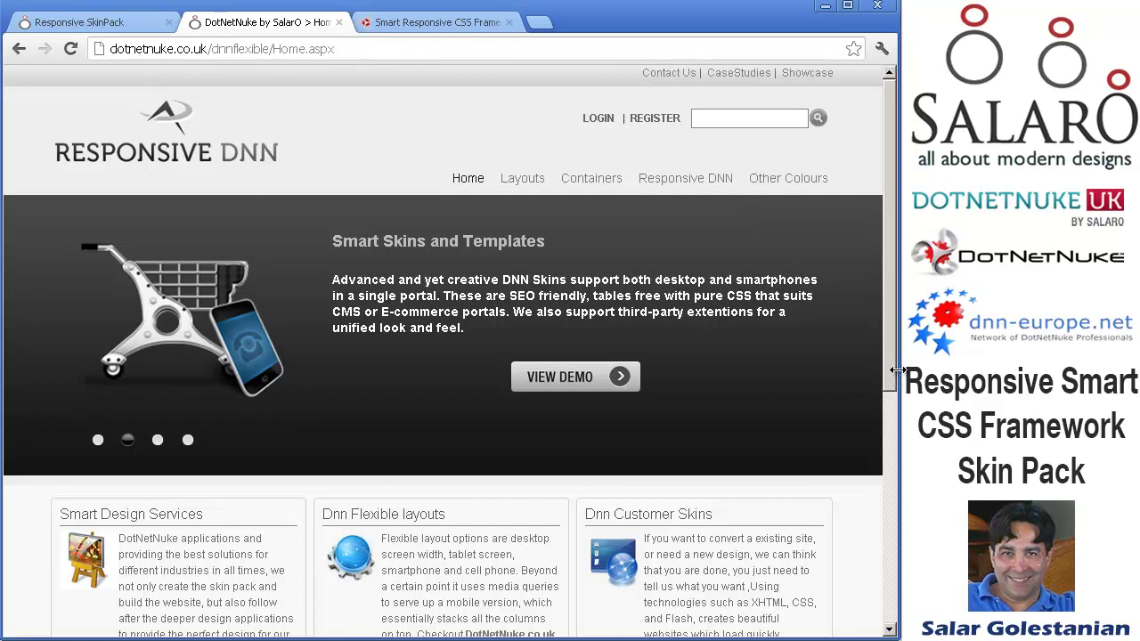
drag(898, 369, 1131, 376)
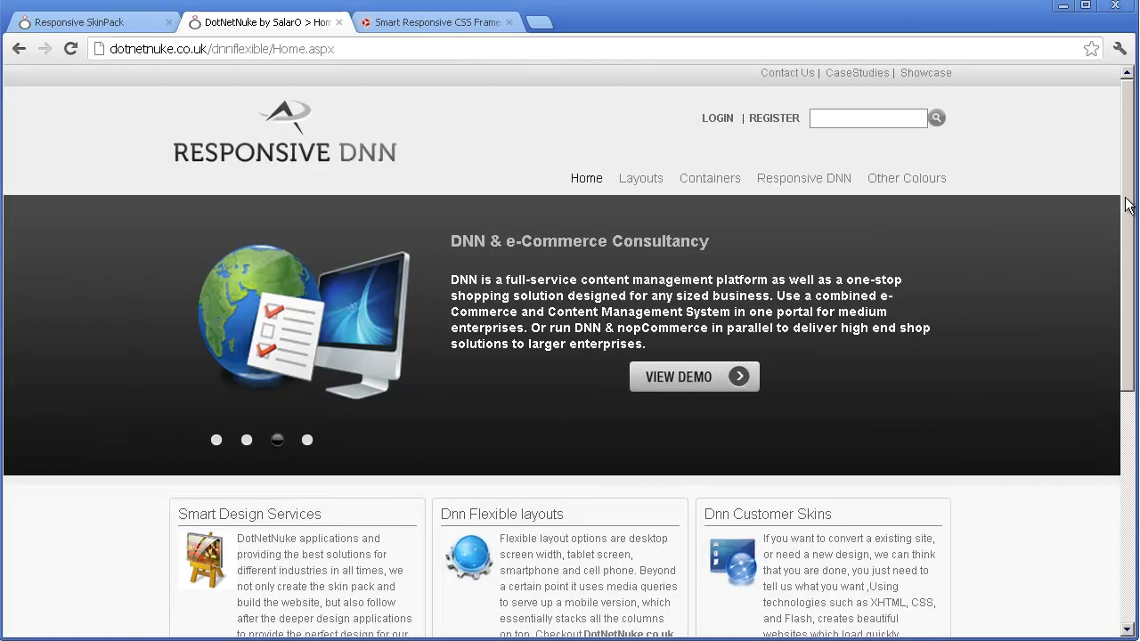
mouse_move(1131, 207)
mouse_down()
mouse_move(1128, 426)
mouse_move(1128, 207)
mouse_up()
drag(1130, 223, 1097, 203)
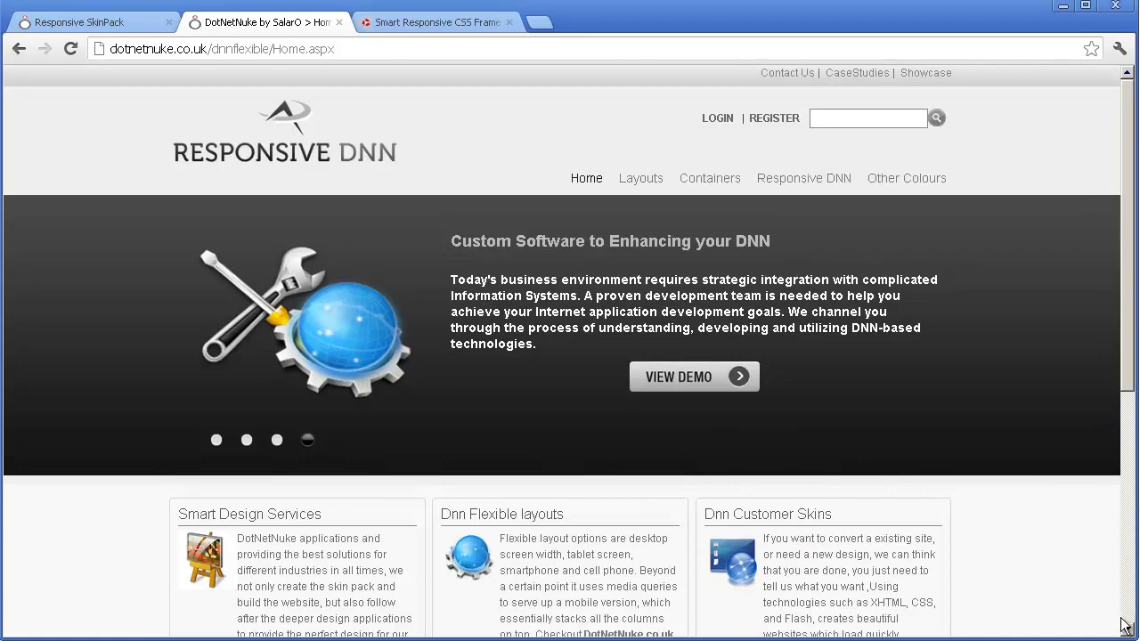
drag(1131, 374, 1131, 310)
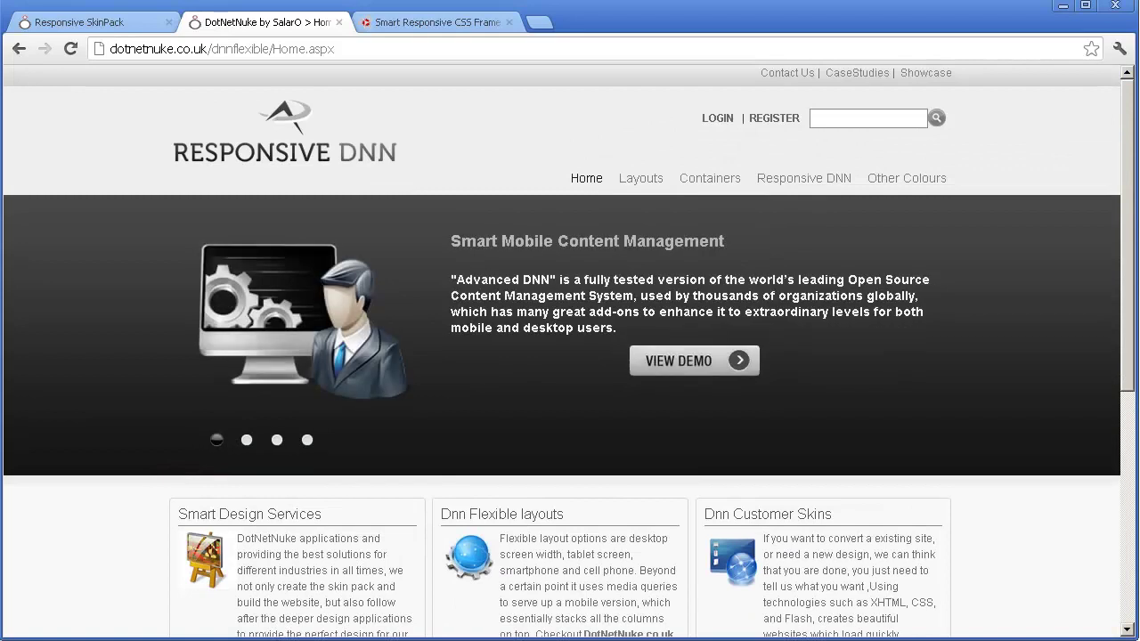
- Narrow the browser window in stages to phone width and review the demo home page's mobile layout down to the footer
drag(1129, 259, 931, 484)
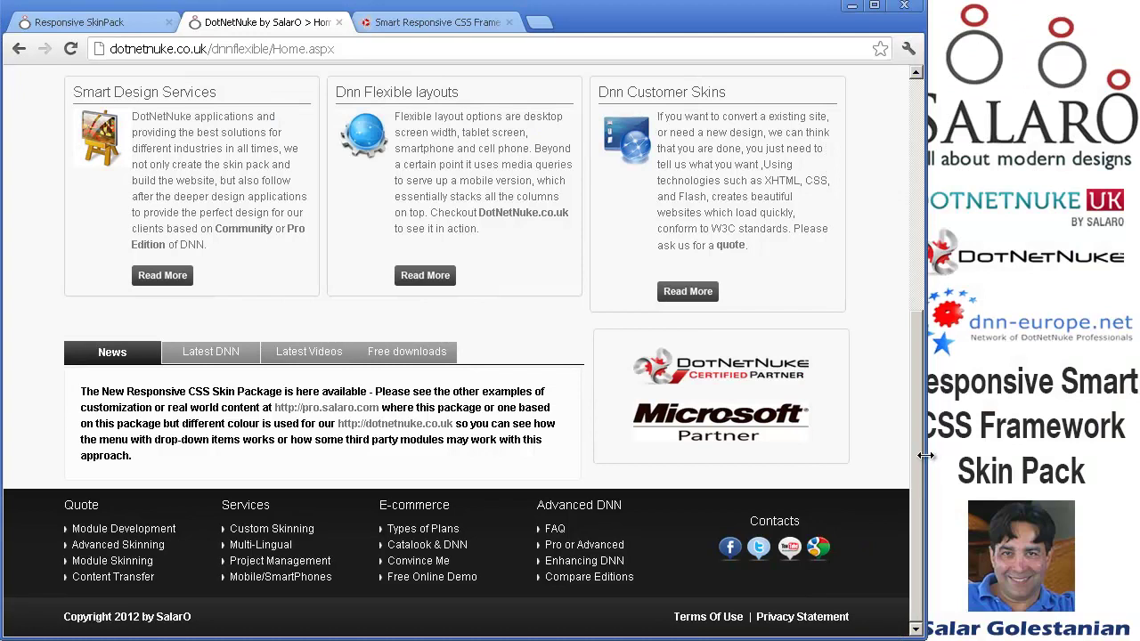
drag(926, 455, 699, 430)
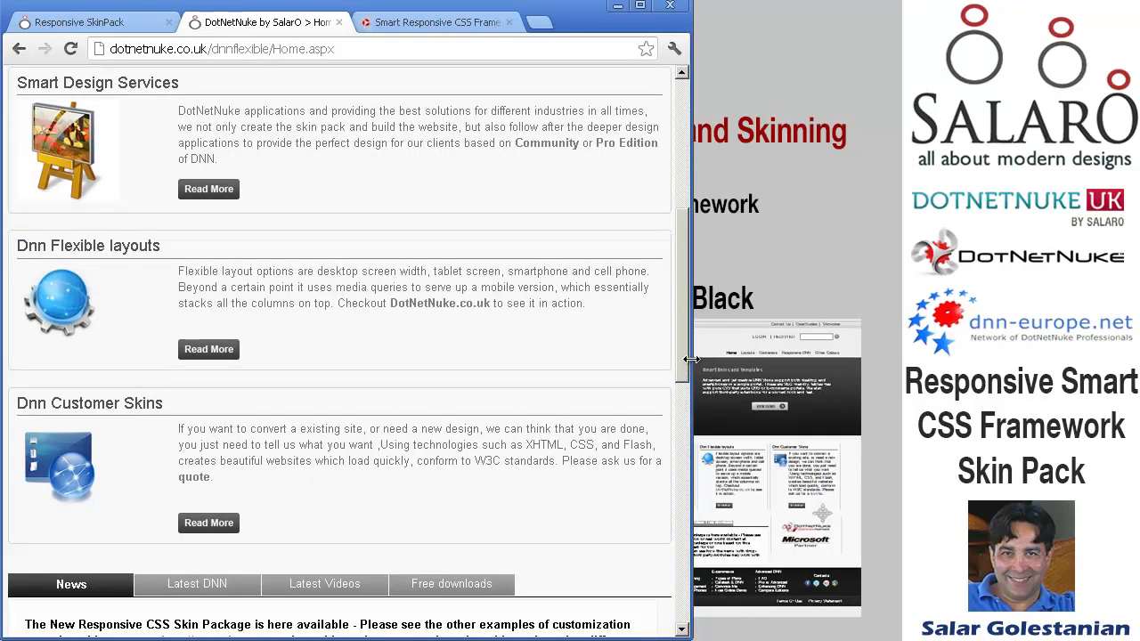
drag(693, 361, 384, 237)
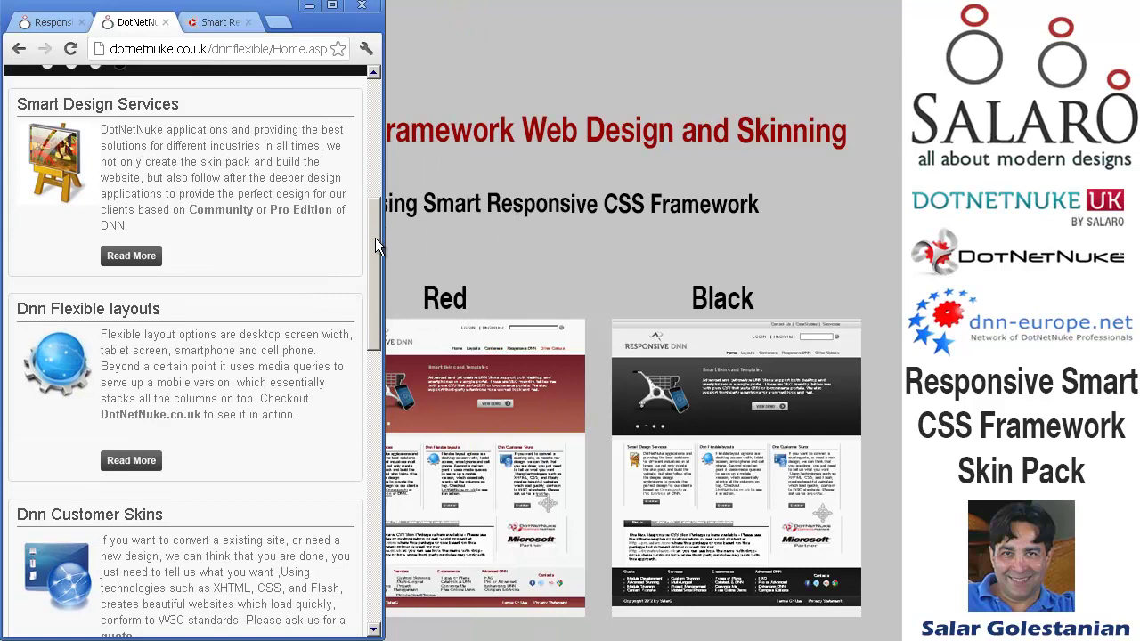
drag(376, 239, 376, 532)
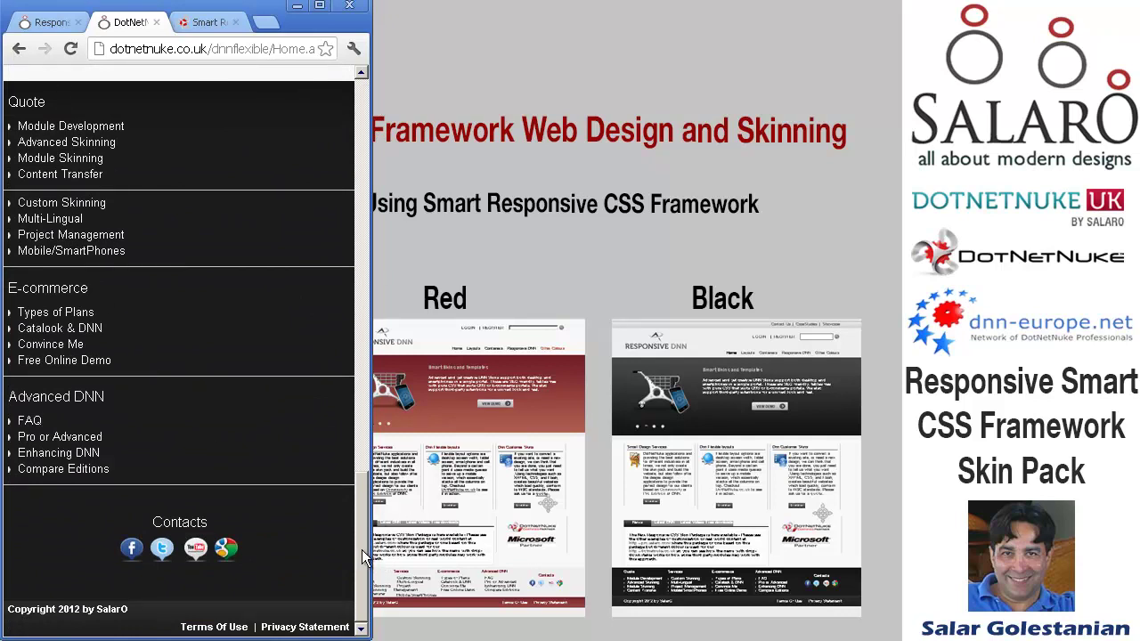
drag(361, 549, 446, 149)
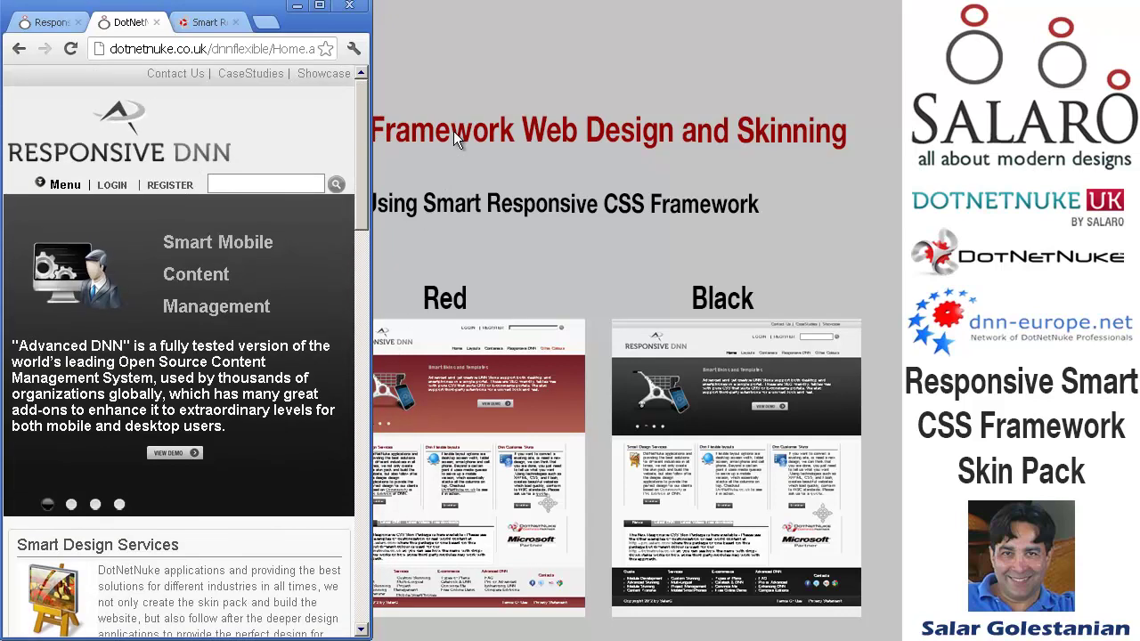
- Open the demo's Layouts page through the expandable mobile menu and toggle that menu again there
click(62, 191)
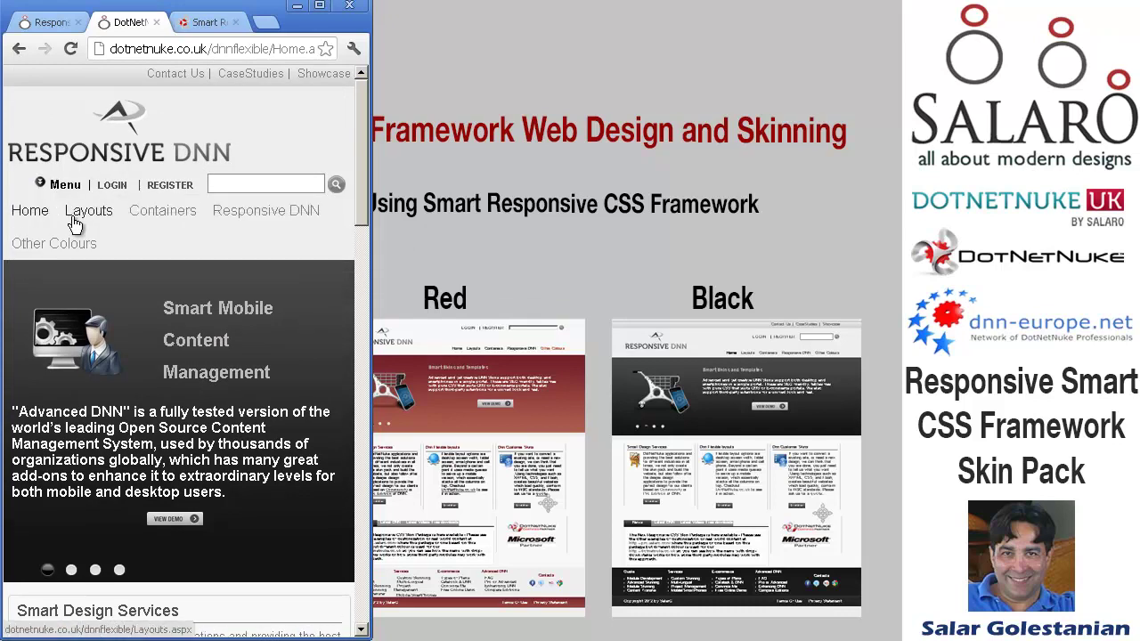
mouse_move(287, 233)
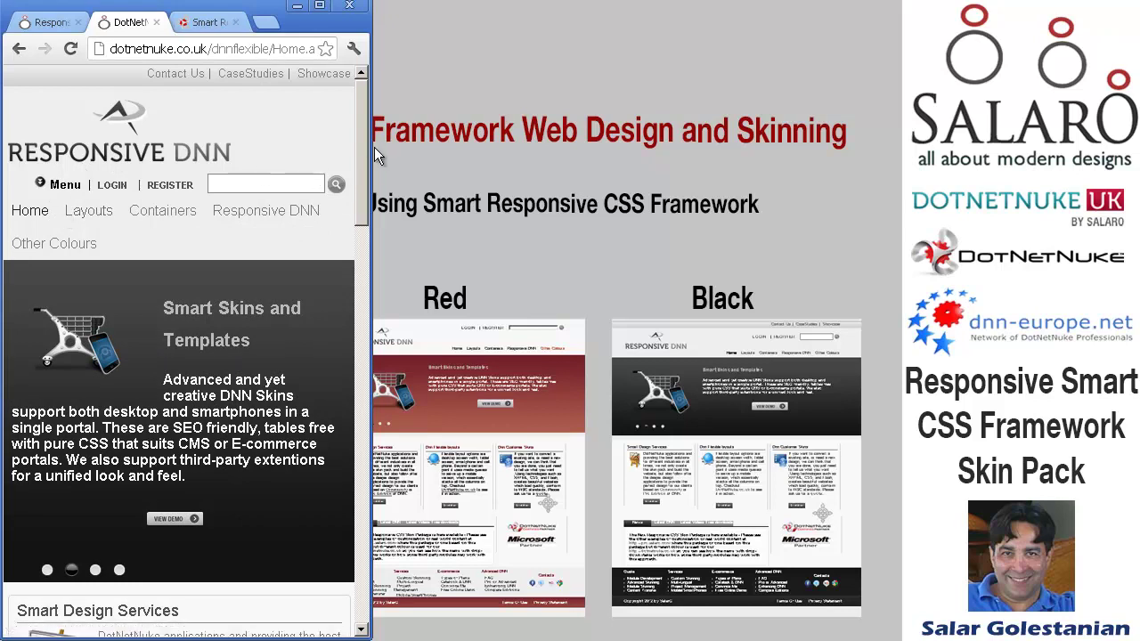
scroll(357, 198, down, 1)
drag(357, 198, 386, 122)
click(80, 216)
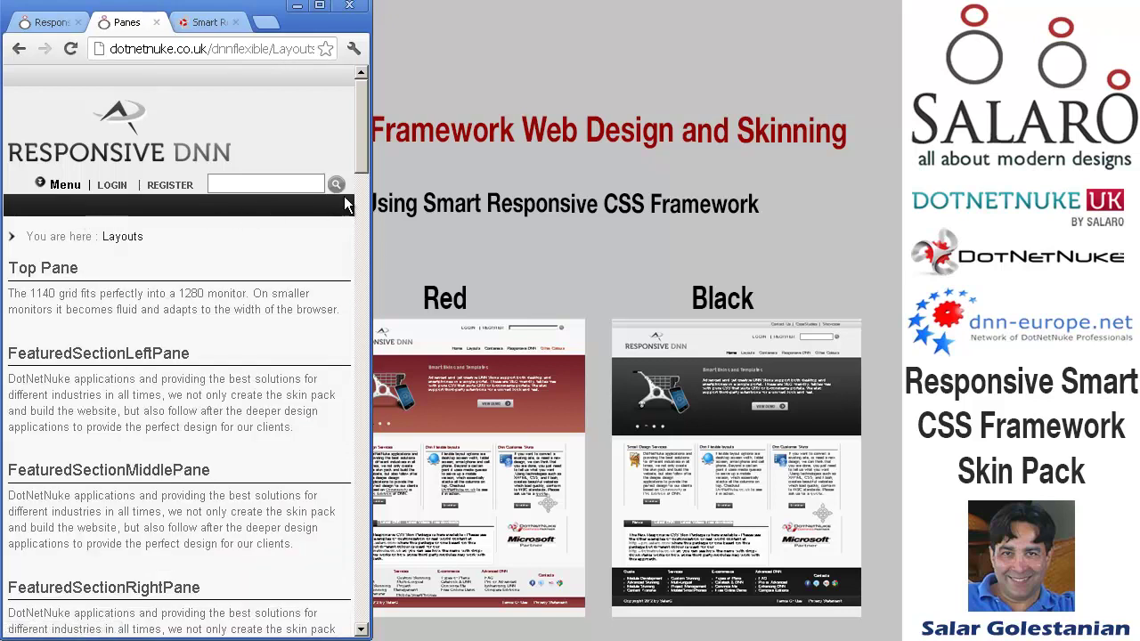
mouse_move(362, 136)
mouse_down()
mouse_move(355, 213)
mouse_move(361, 134)
mouse_up()
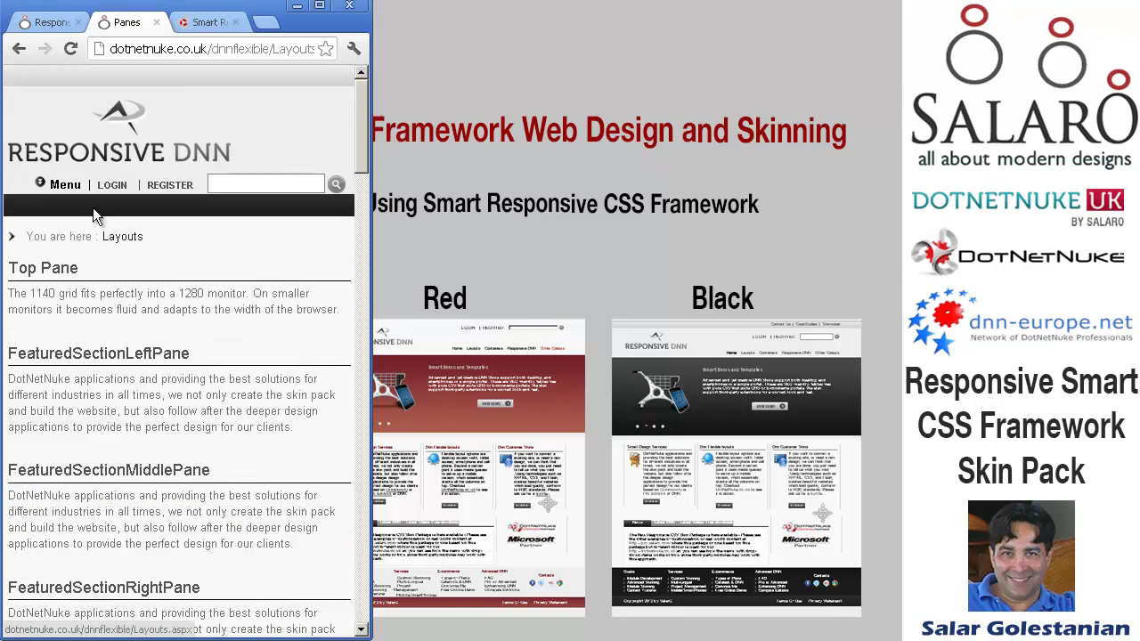
click(46, 183)
mouse_move(77, 234)
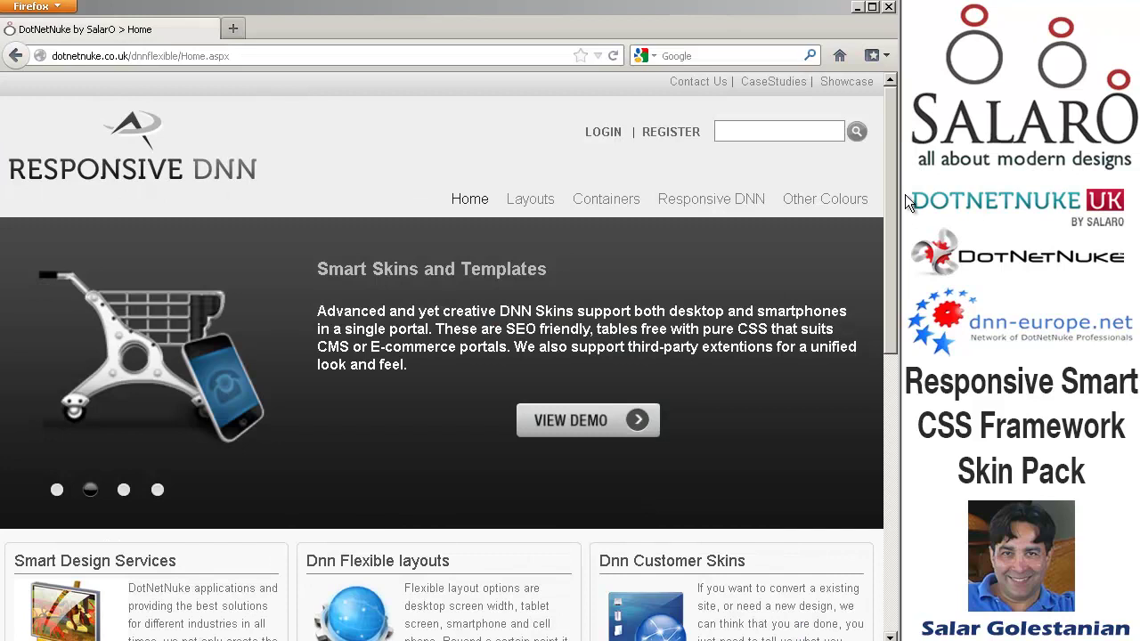
- Switch to Firefox, open the demo skin's Blue Version and narrow the window to phone width
mouse_move(828, 198)
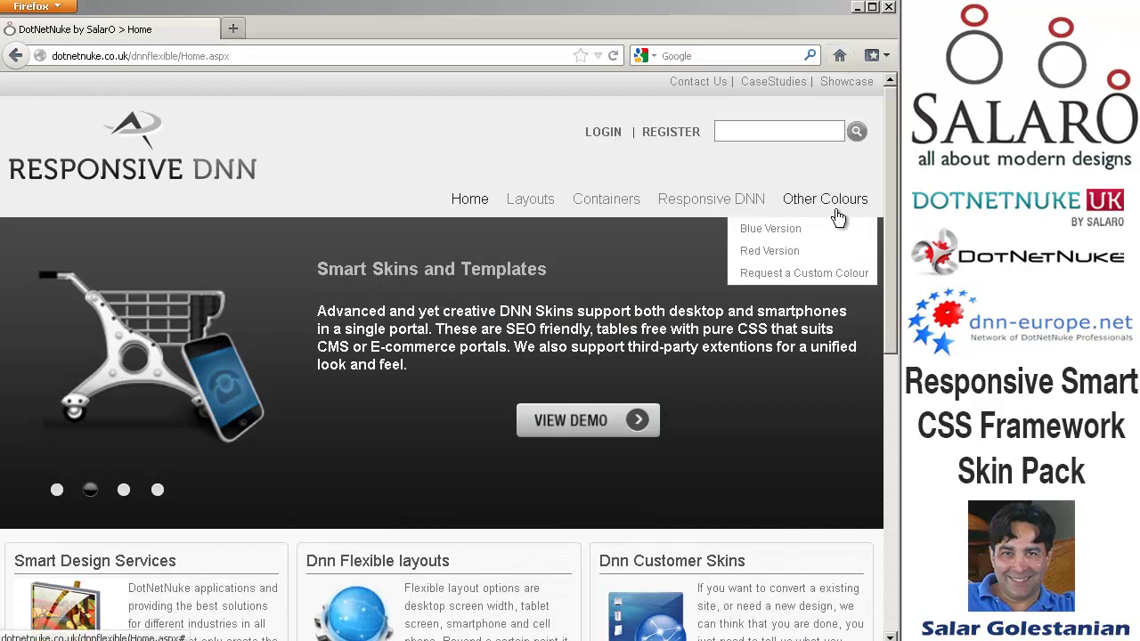
click(766, 230)
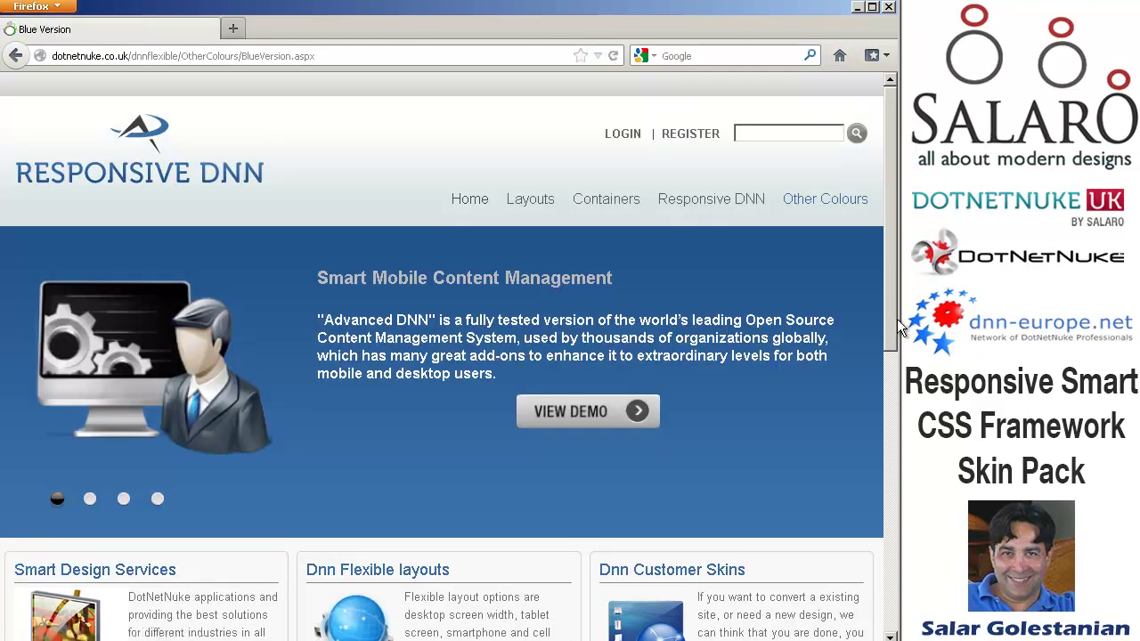
drag(898, 319, 344, 287)
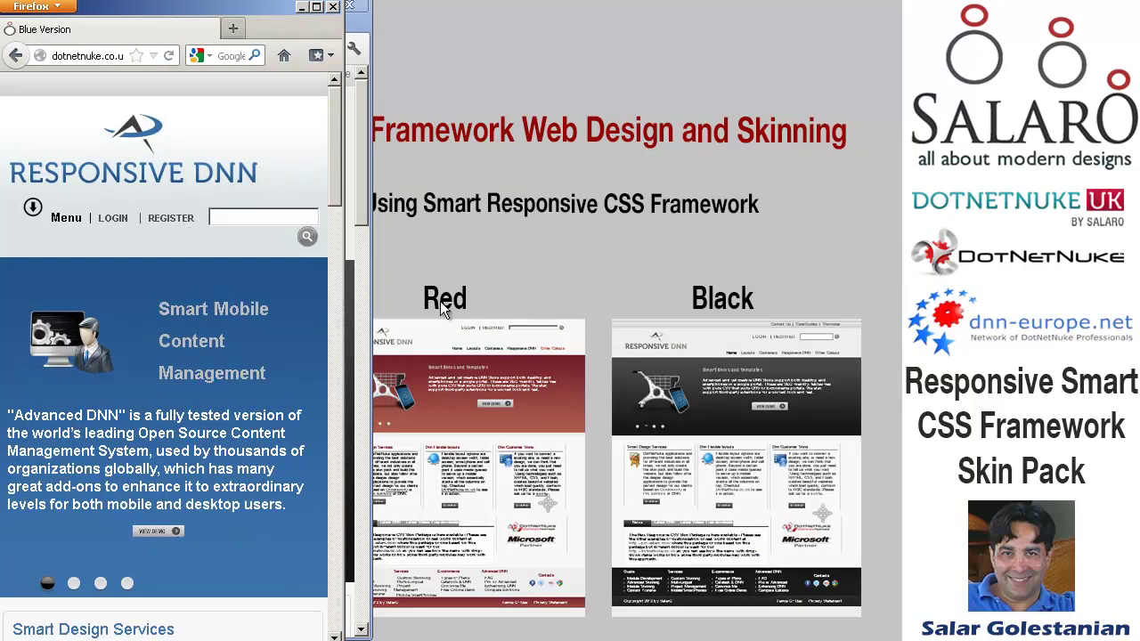
- Expand the Blue Version's mobile menu and look through the page at phone width
click(46, 220)
mouse_move(51, 303)
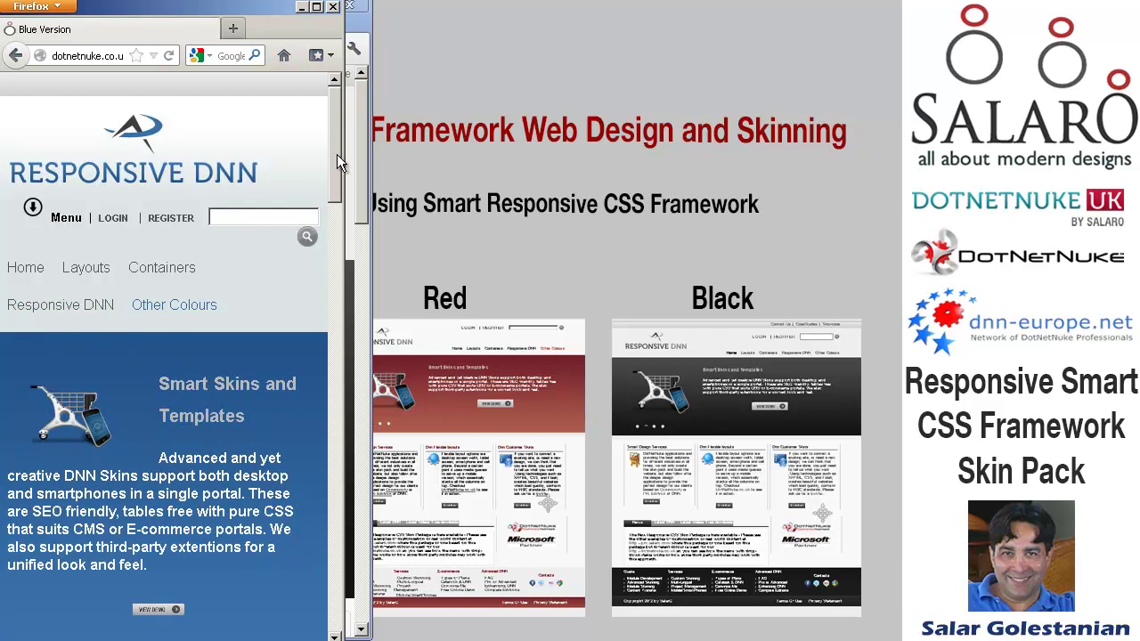
drag(337, 154, 326, 429)
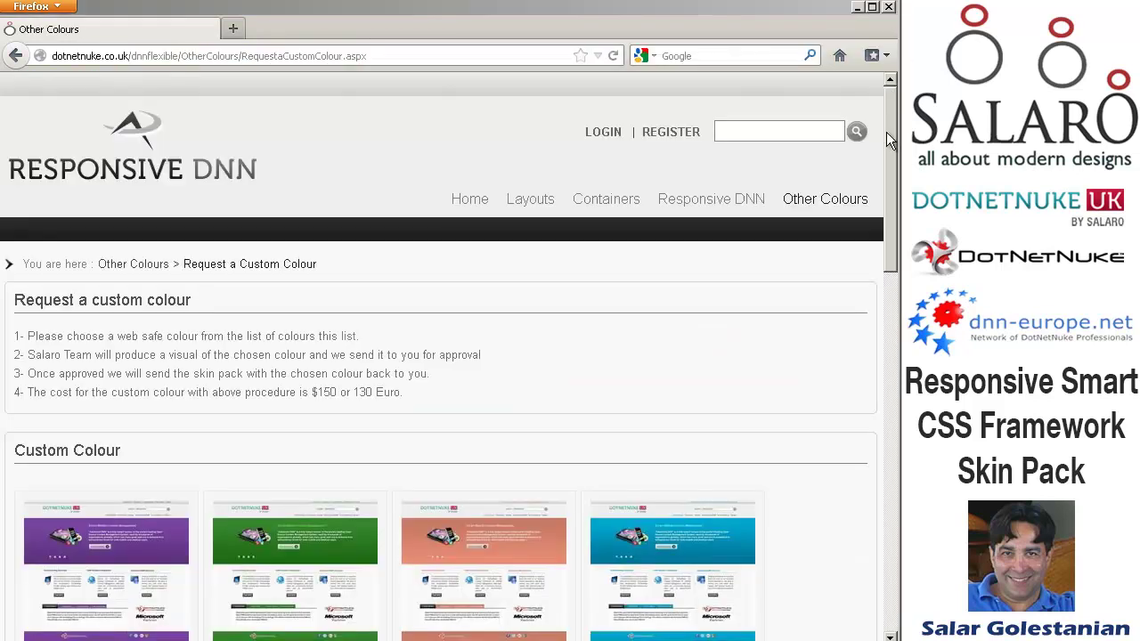
- Review the sample colour schemes and the ordering procedure on the Request a Custom Colour page
drag(891, 136, 931, 505)
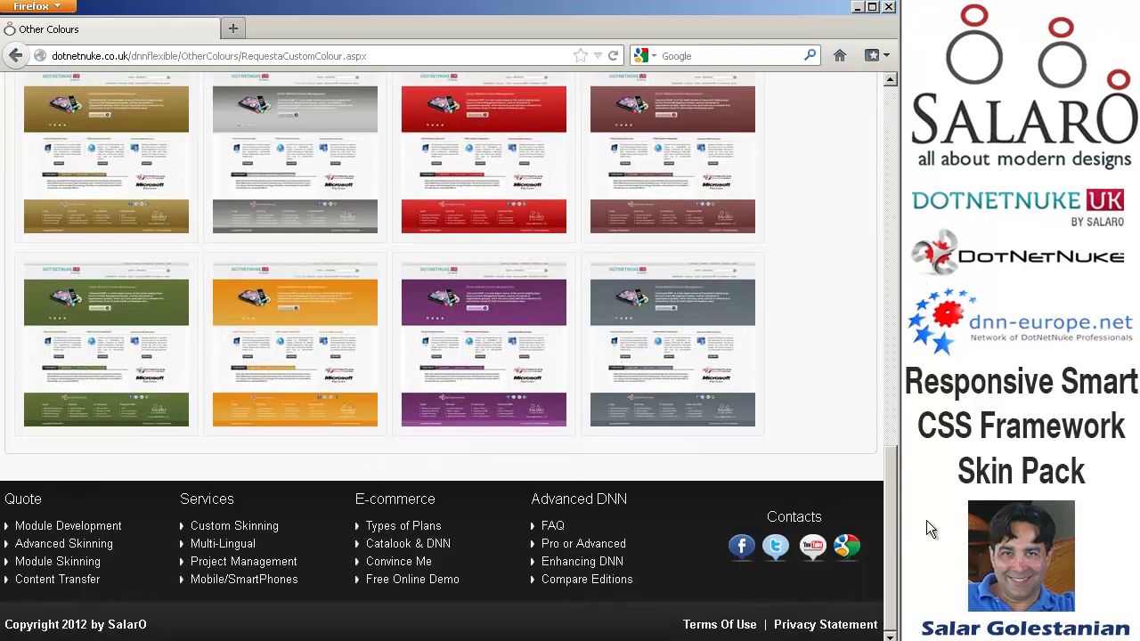
drag(925, 457, 899, 76)
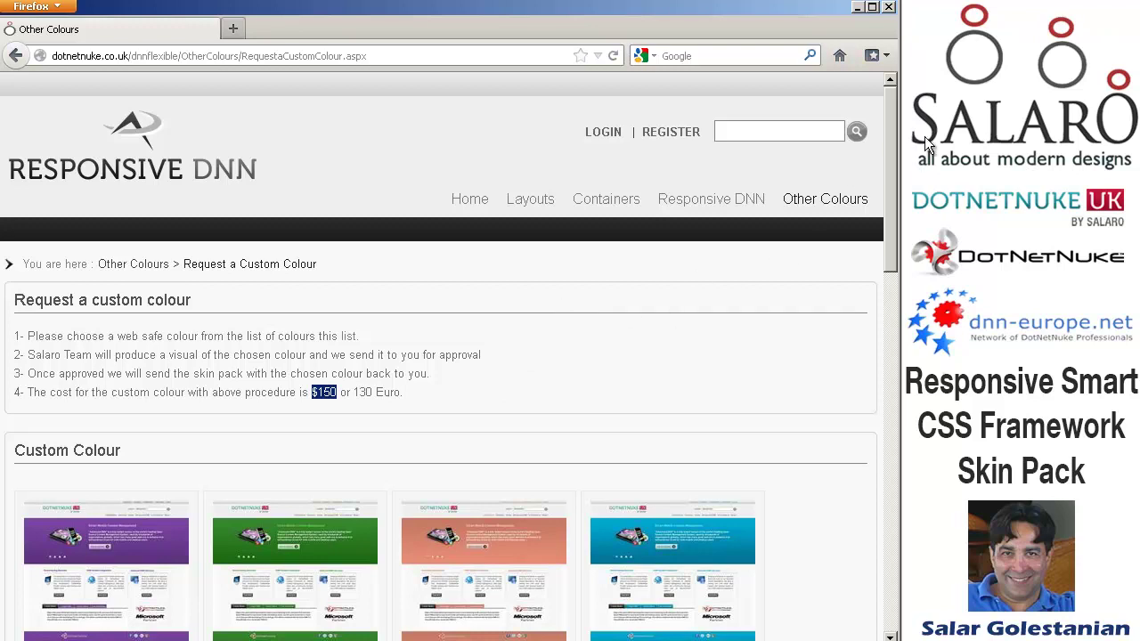
mouse_move(892, 137)
mouse_down()
mouse_move(885, 412)
mouse_move(896, 487)
mouse_move(886, 138)
mouse_up()
mouse_move(880, 131)
mouse_down()
mouse_move(888, 143)
mouse_move(890, 119)
mouse_up()
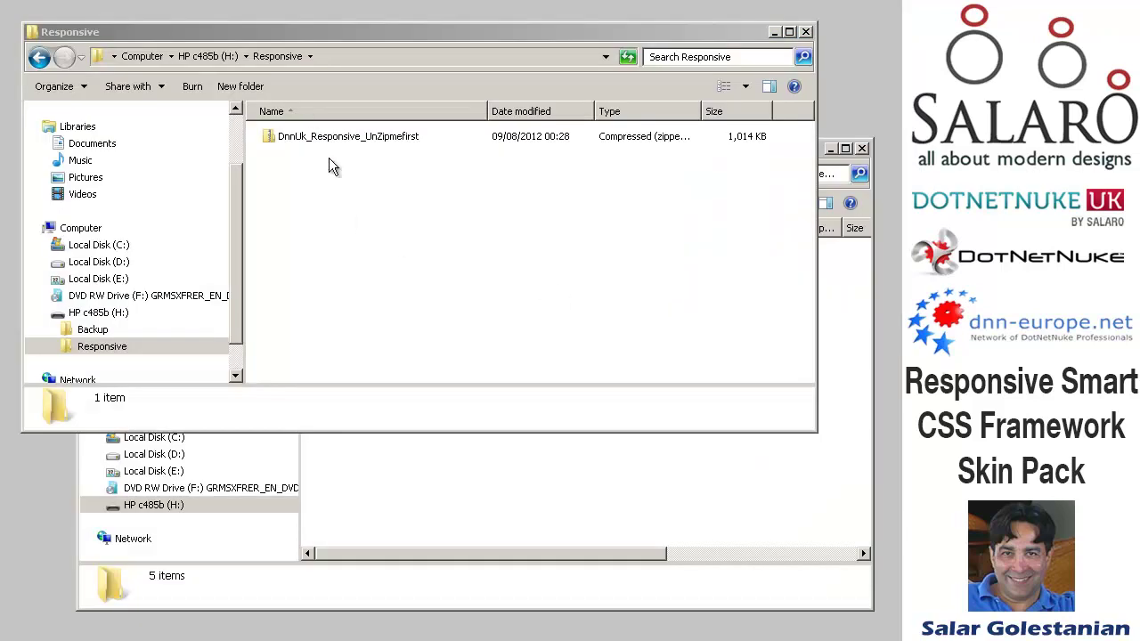
- Inspect the Skin folder inside DNNUk _Responsive_Red and return to the top level of the DnnUk_Responsive_UnZipmefirst package
click(772, 32)
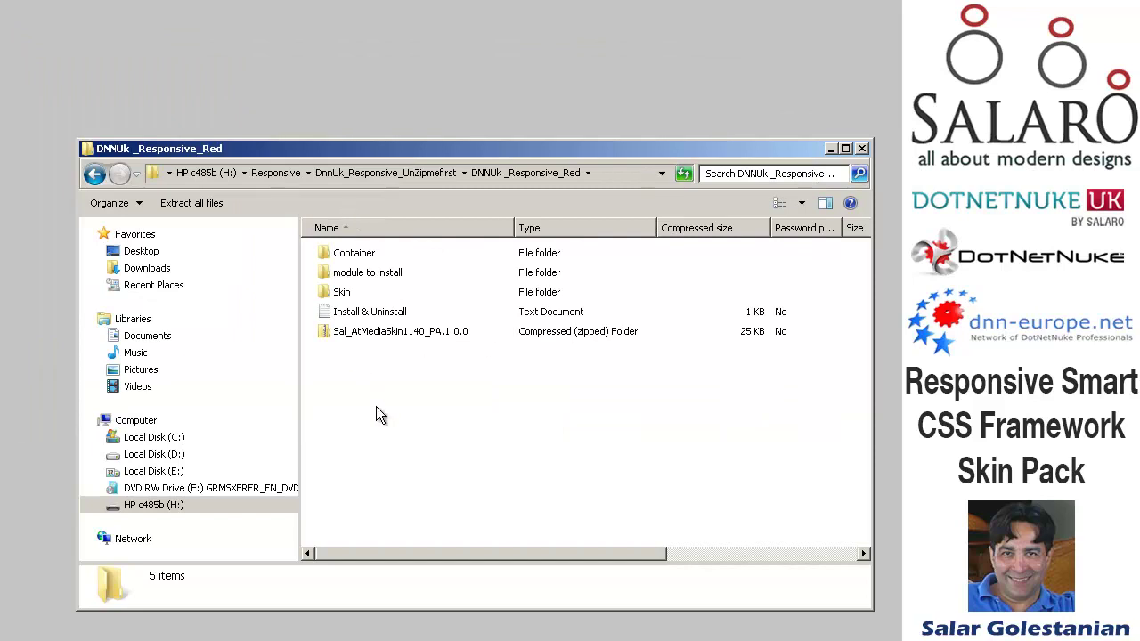
double_click(345, 294)
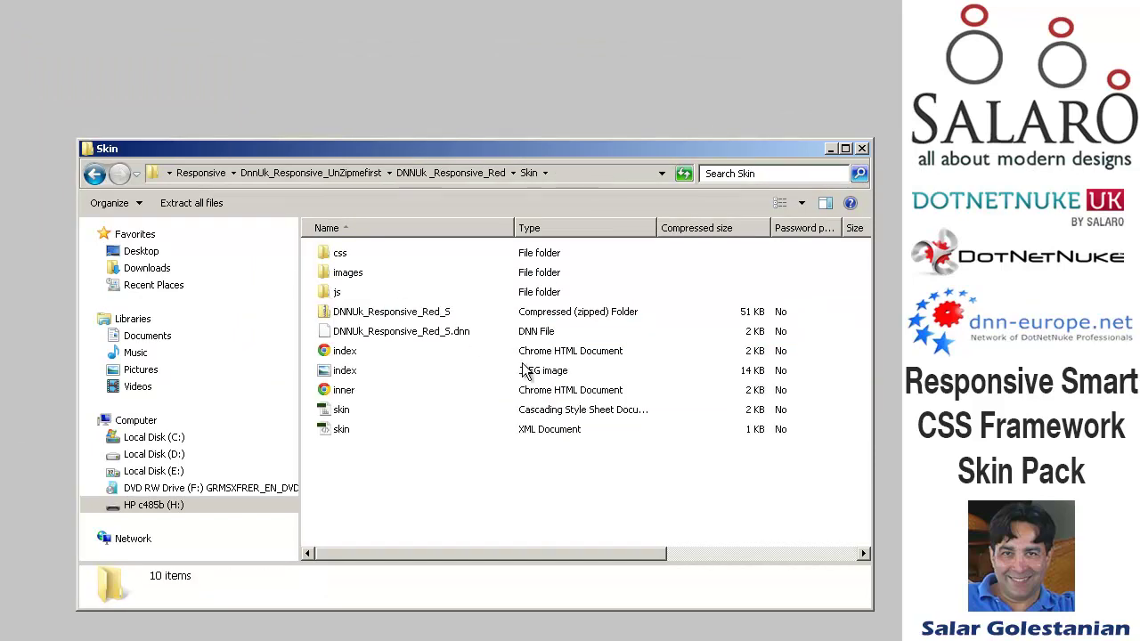
click(93, 174)
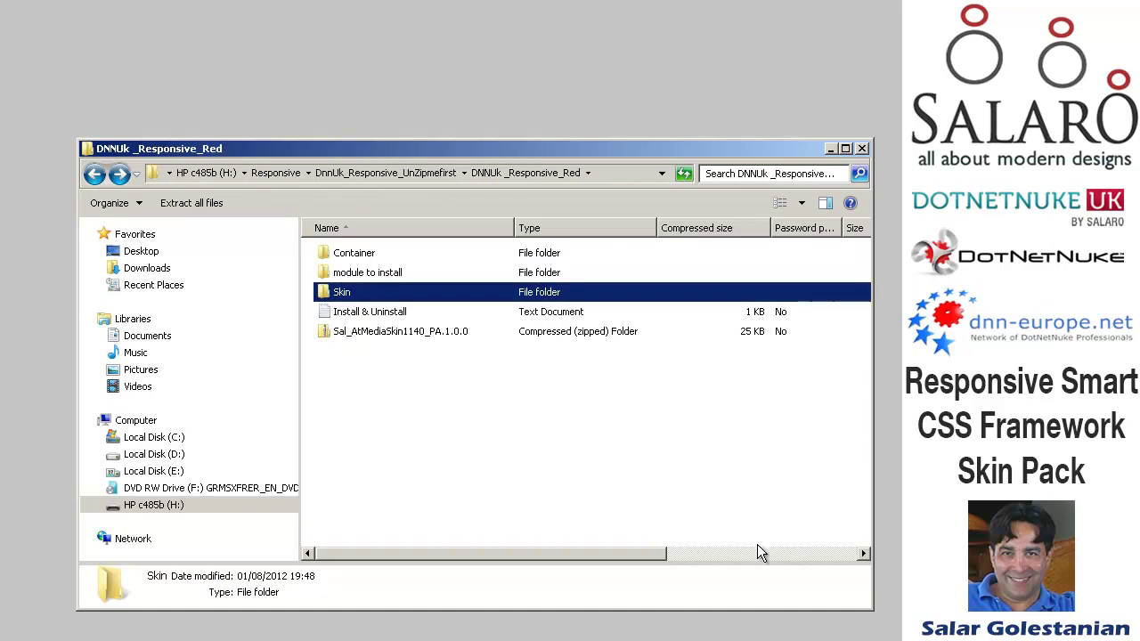
key(BackSpace)
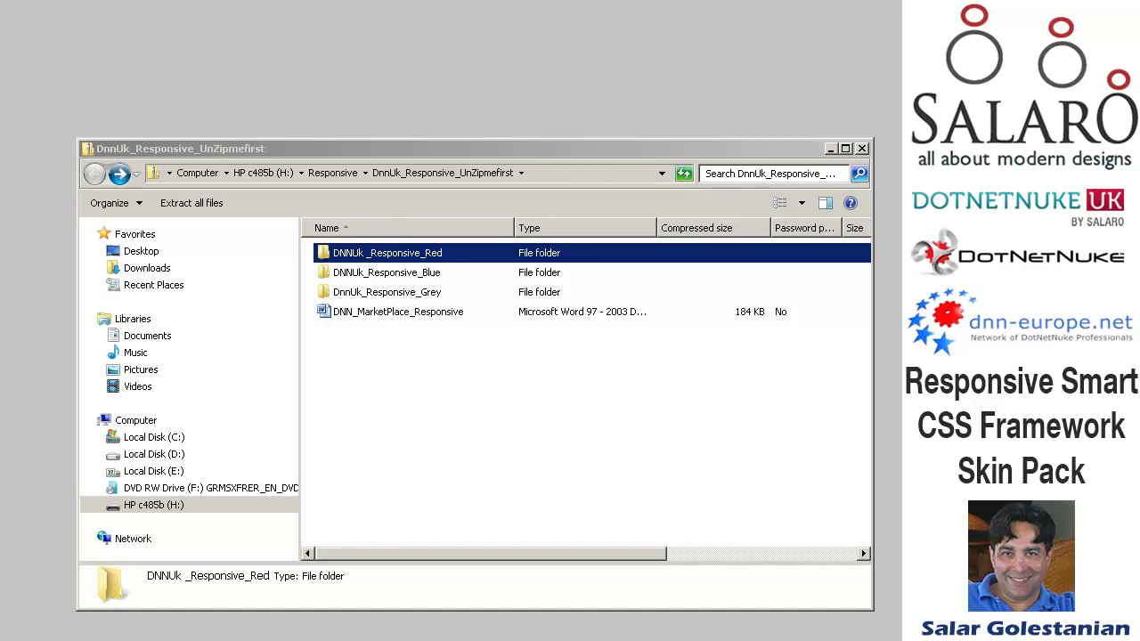
- Inspect the Container, module to install and Skin folders inside DnnUk_Responsive_Grey, including the DnnUK_Responsive_Grey_S skin package
double_click(387, 292)
double_click(344, 254)
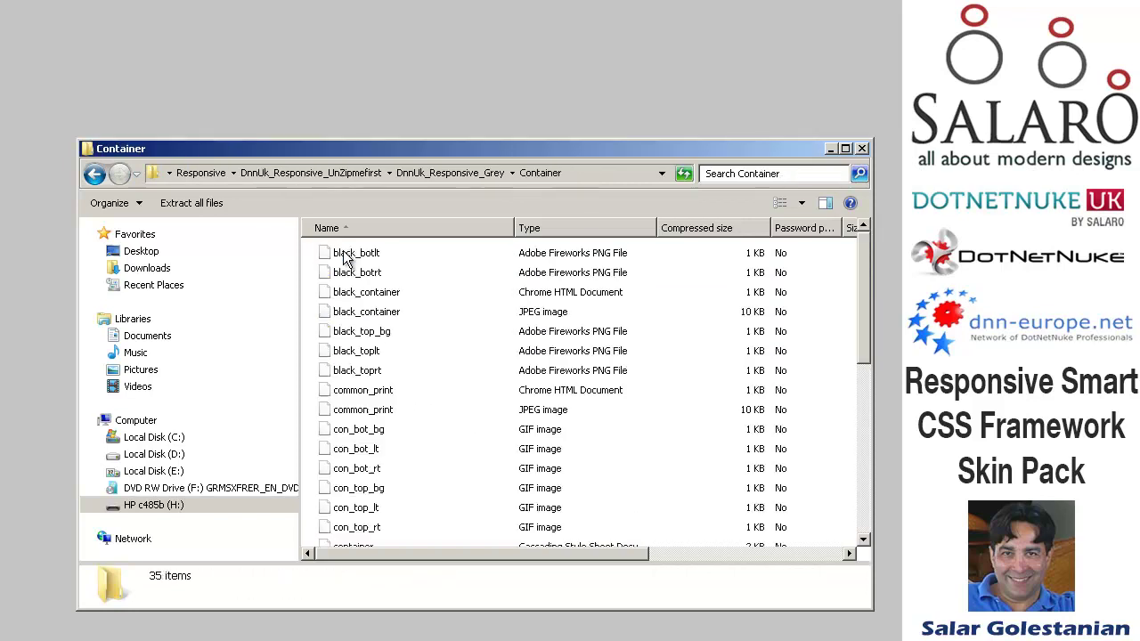
click(95, 174)
double_click(380, 283)
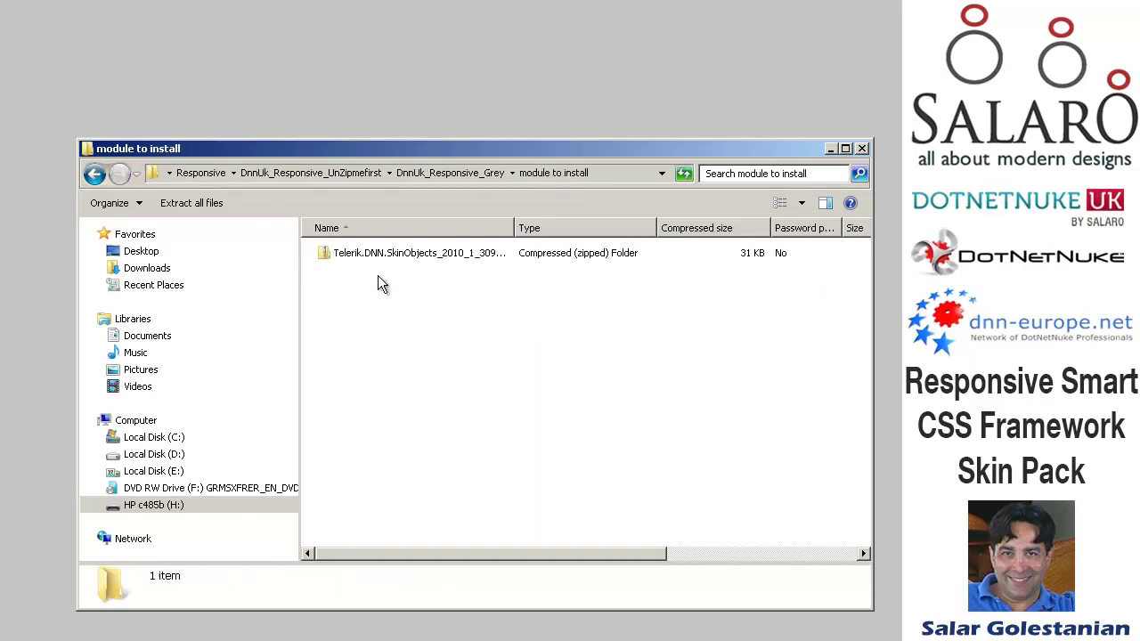
click(95, 173)
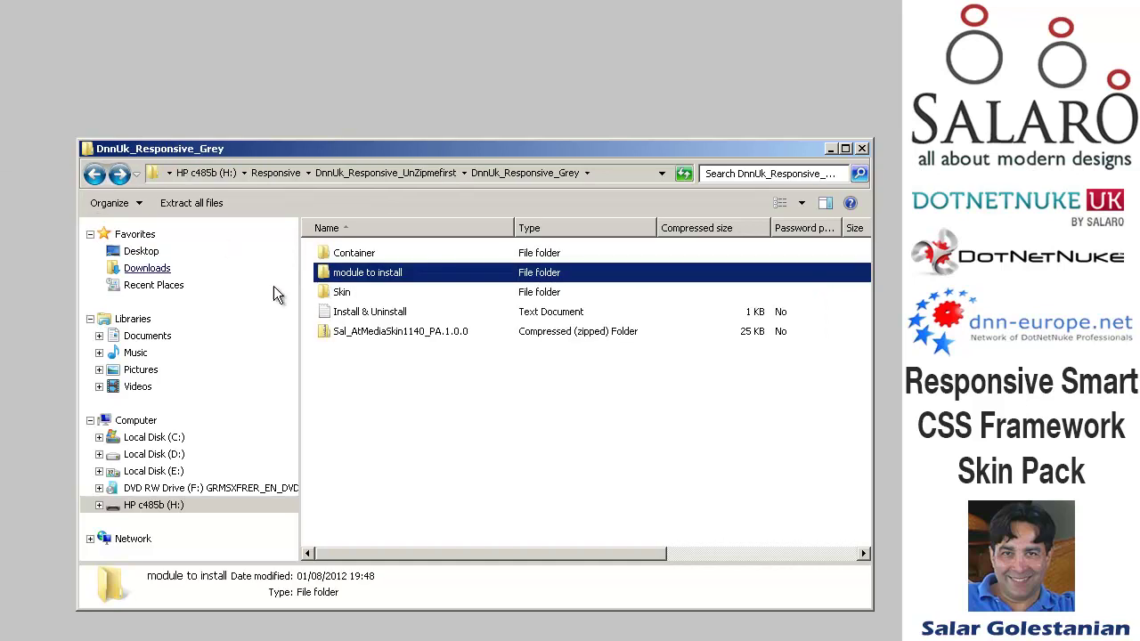
click(344, 295)
double_click(344, 295)
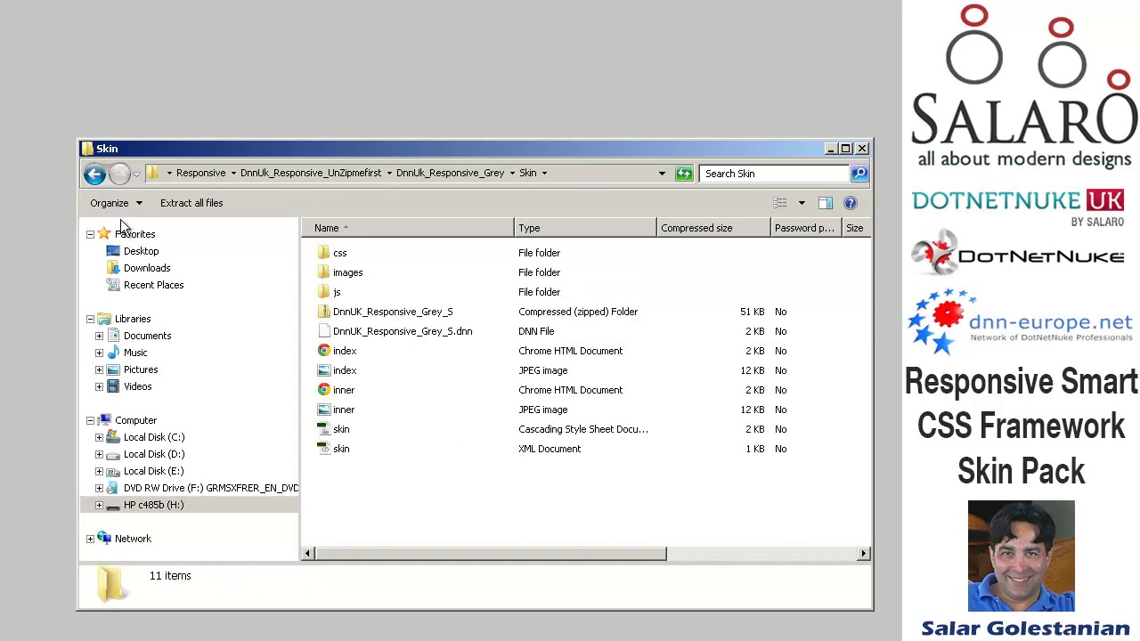
click(389, 319)
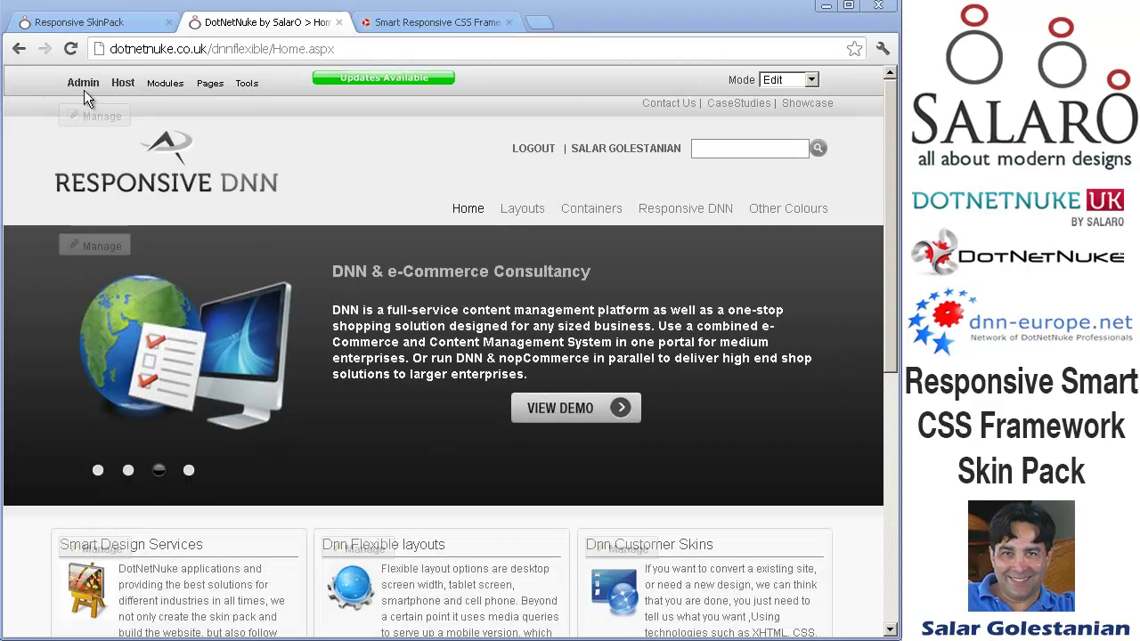
- Switch to the demo site in Chrome, open the host Extensions page and bring up file selection for uploading a new extension package
click(123, 83)
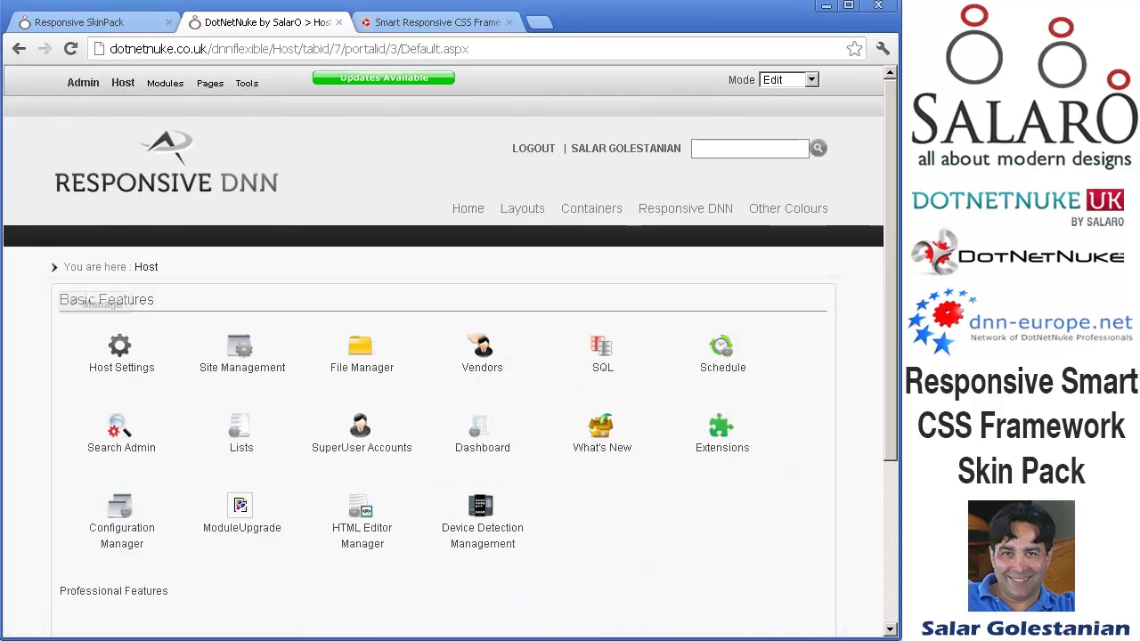
click(715, 446)
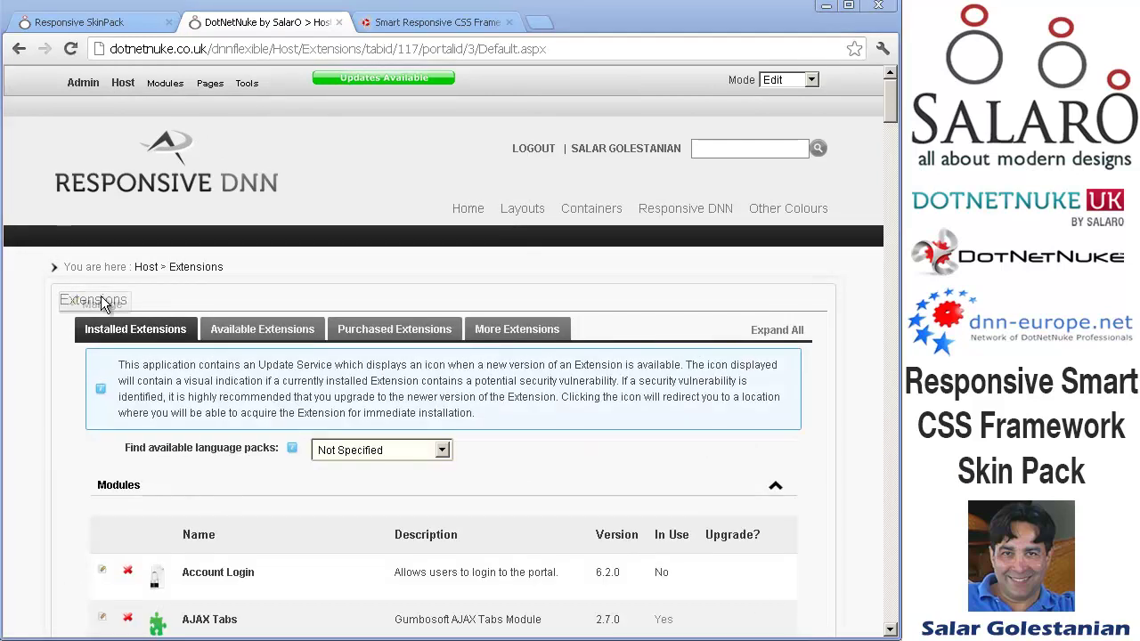
mouse_move(103, 304)
click(130, 369)
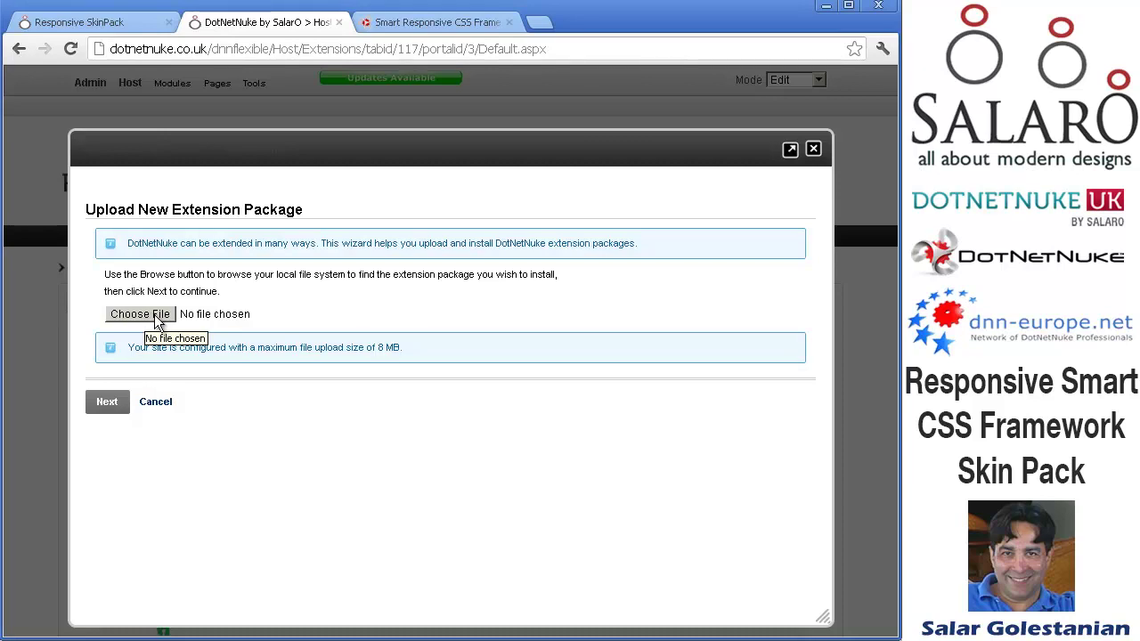
click(140, 315)
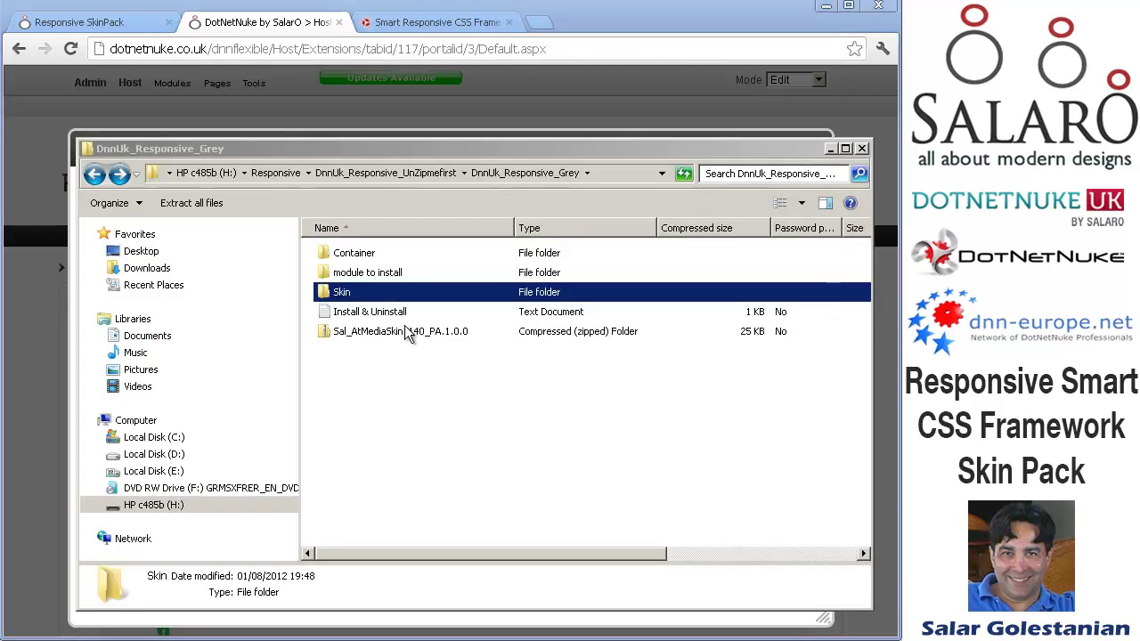
- Open the Install & Uninstall text file in DnnUk_Responsive_Grey, read its installation steps and close it
double_click(384, 312)
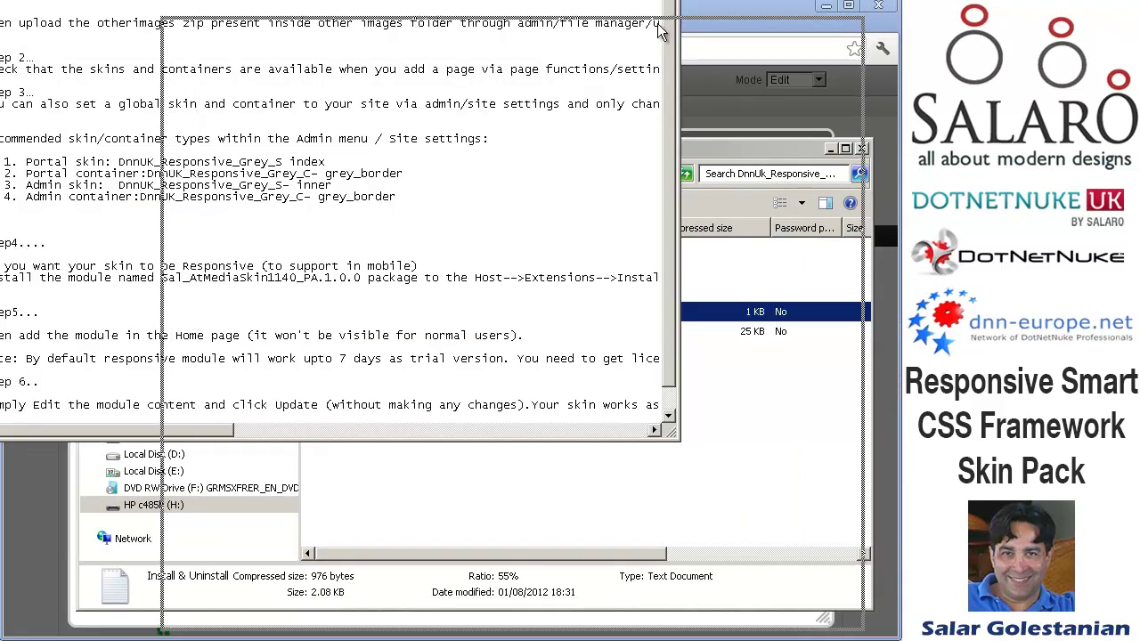
drag(704, 7, 894, 23)
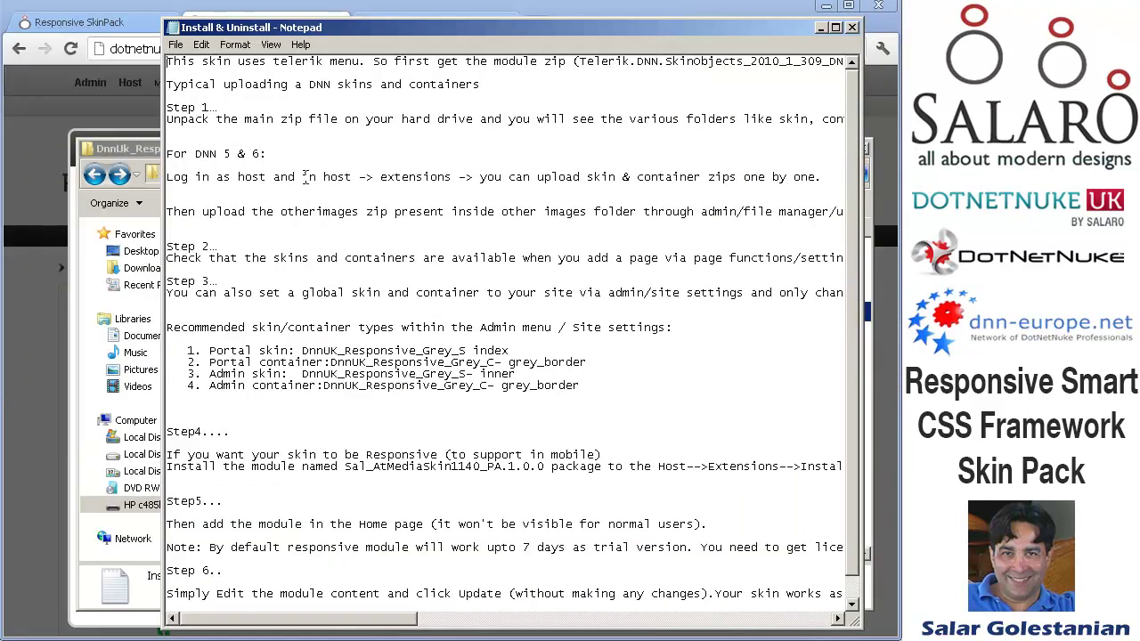
click(853, 28)
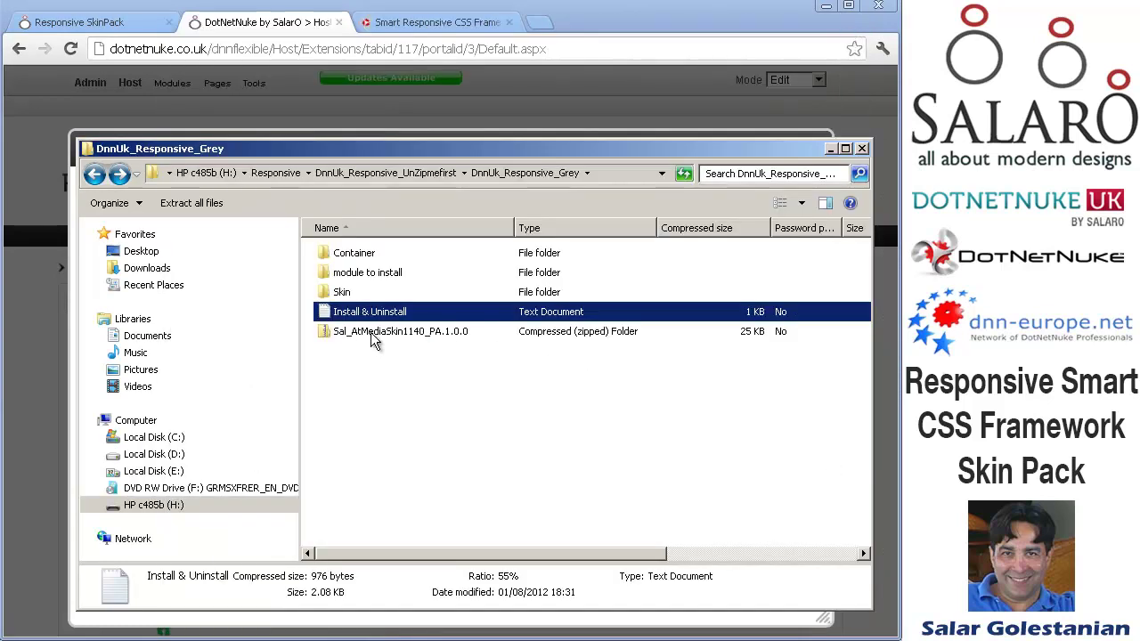
- Check the contents of the Skin and Container folders in DnnUk_Responsive_Grey and return to the package folder
double_click(341, 293)
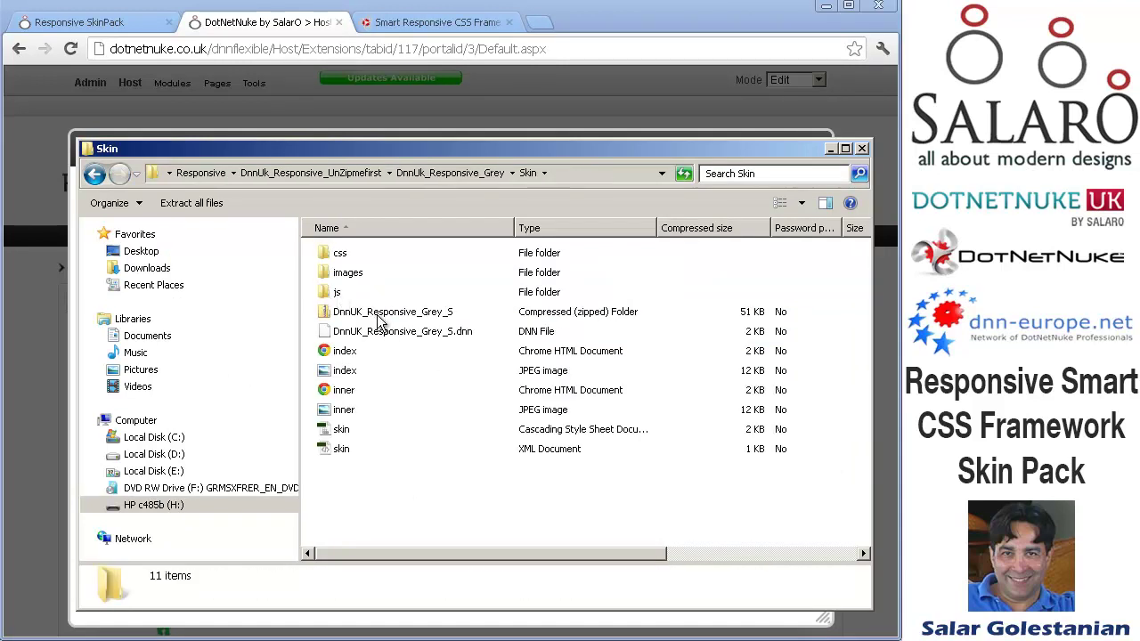
click(95, 174)
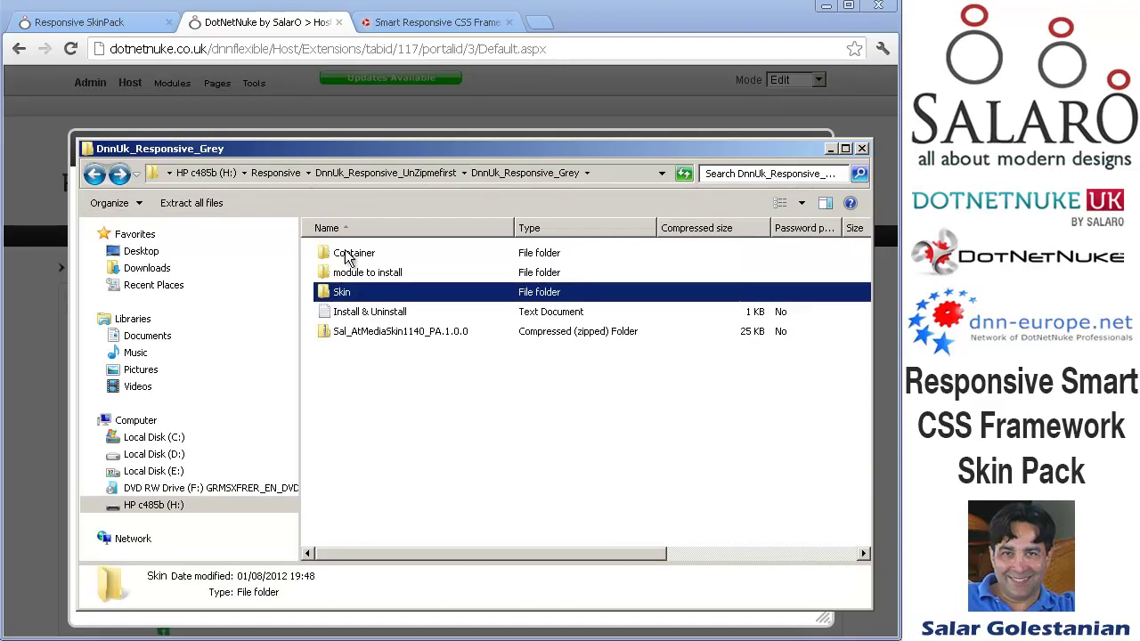
double_click(348, 256)
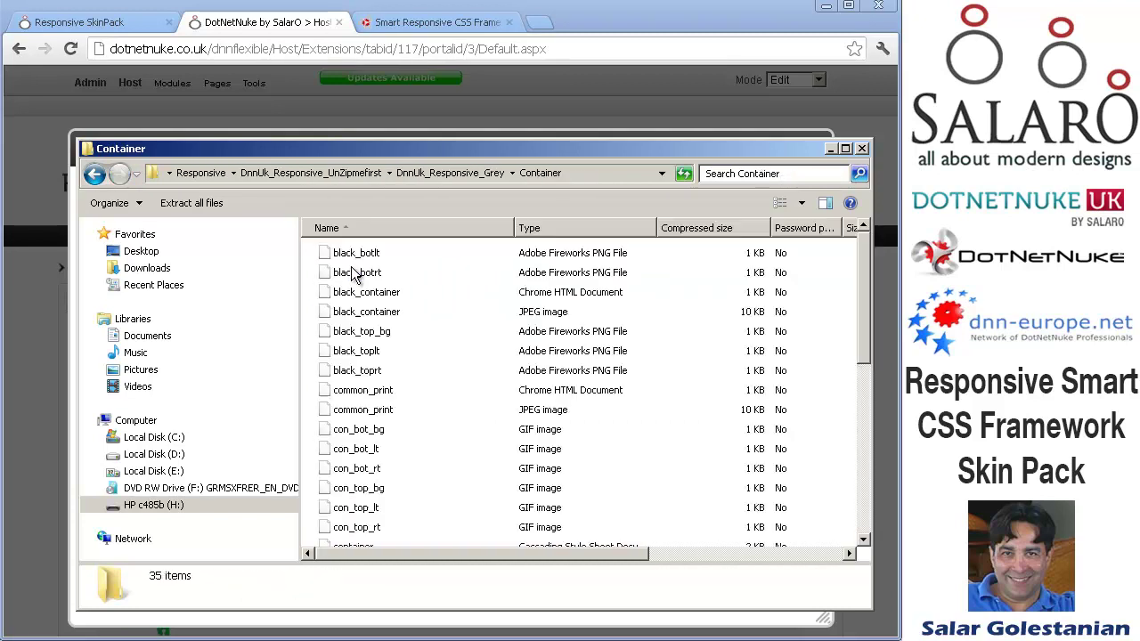
click(94, 173)
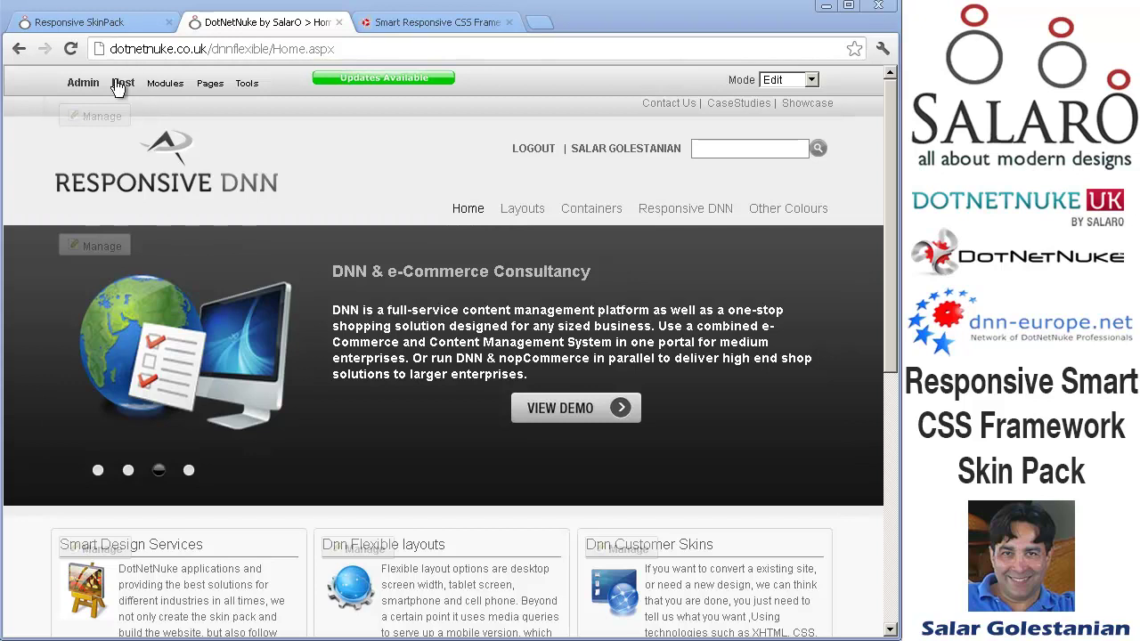
- Open the demo site's admin Site Settings and expand Appearance to show the skin and container options
click(83, 86)
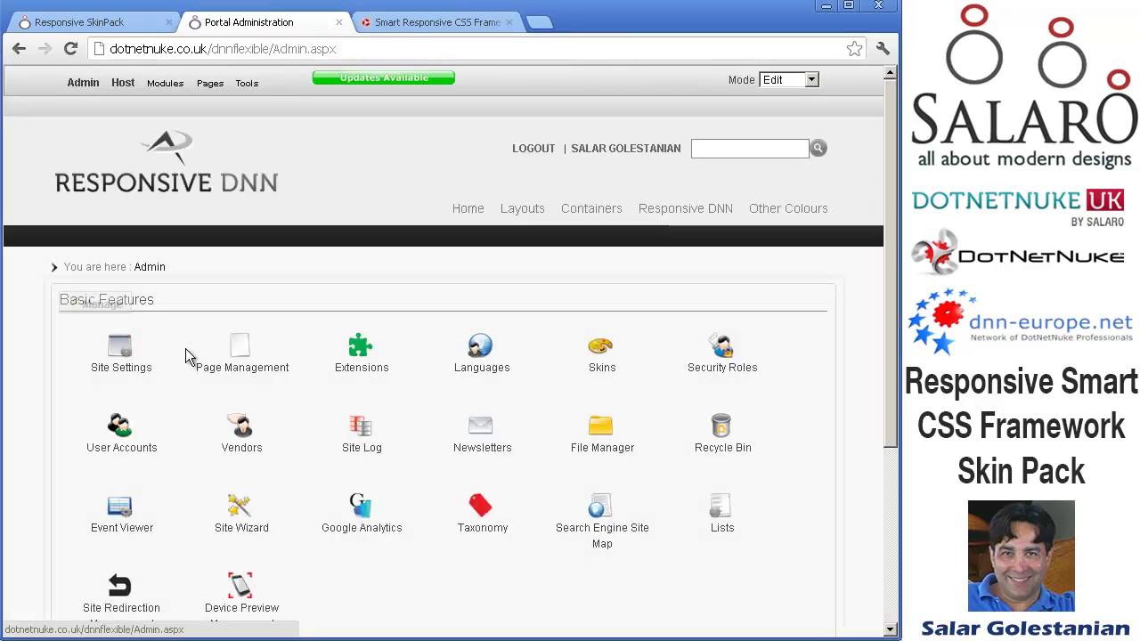
click(121, 379)
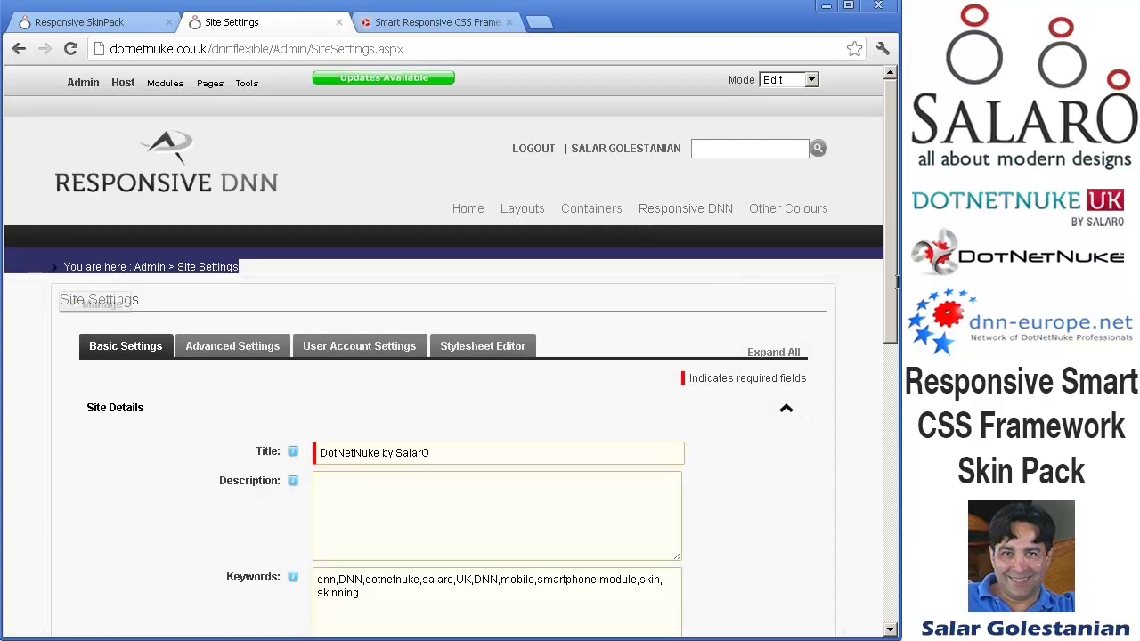
drag(894, 260, 890, 463)
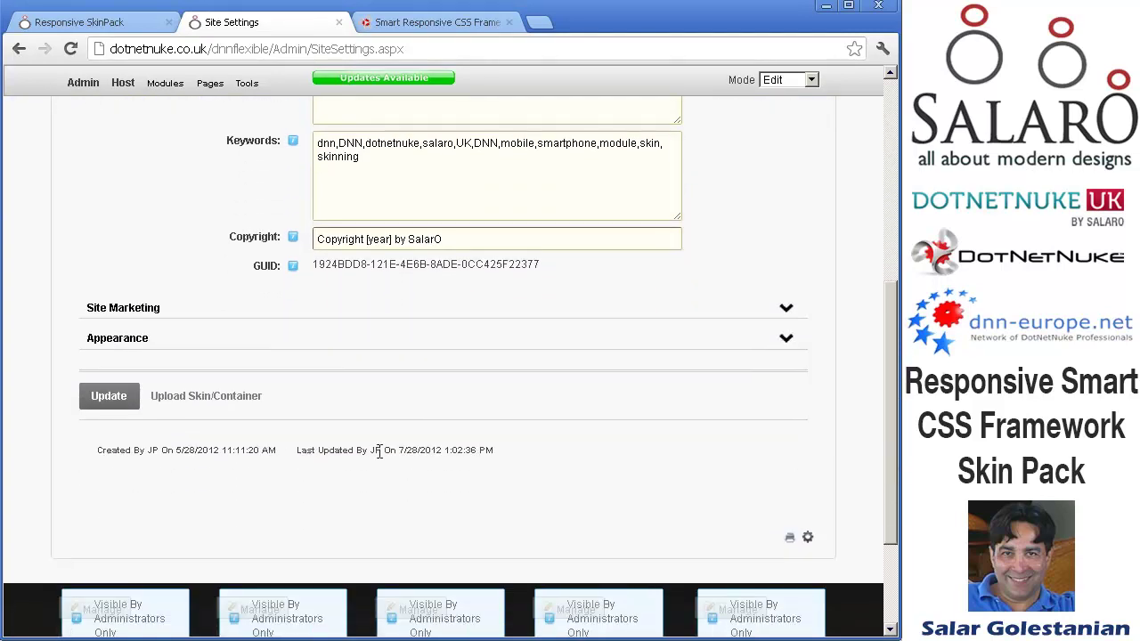
click(121, 339)
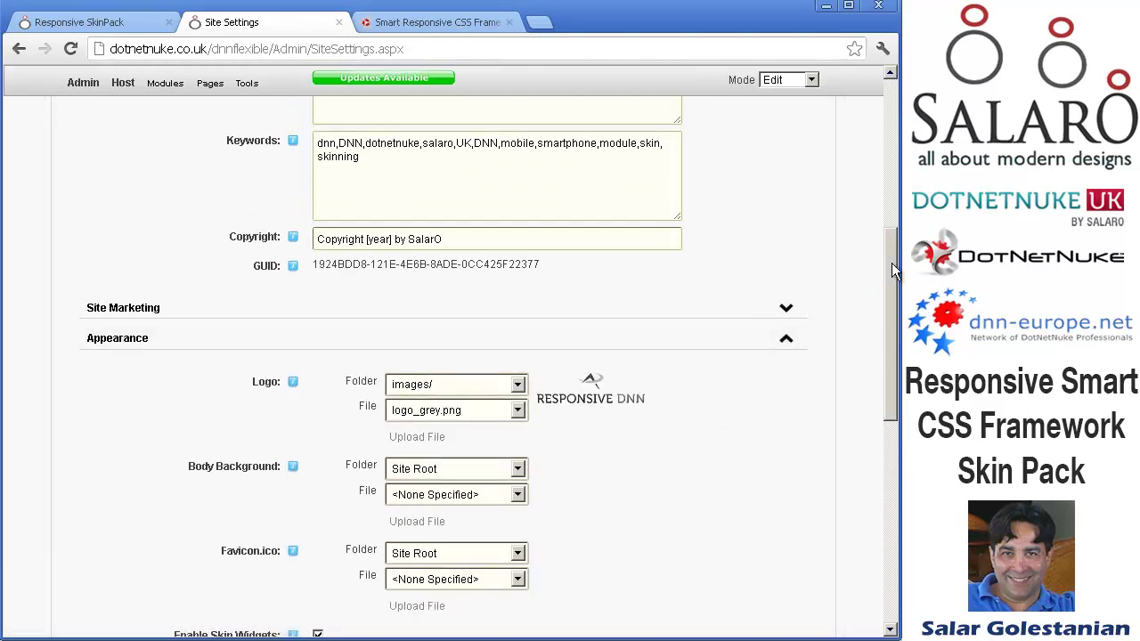
drag(892, 262, 894, 332)
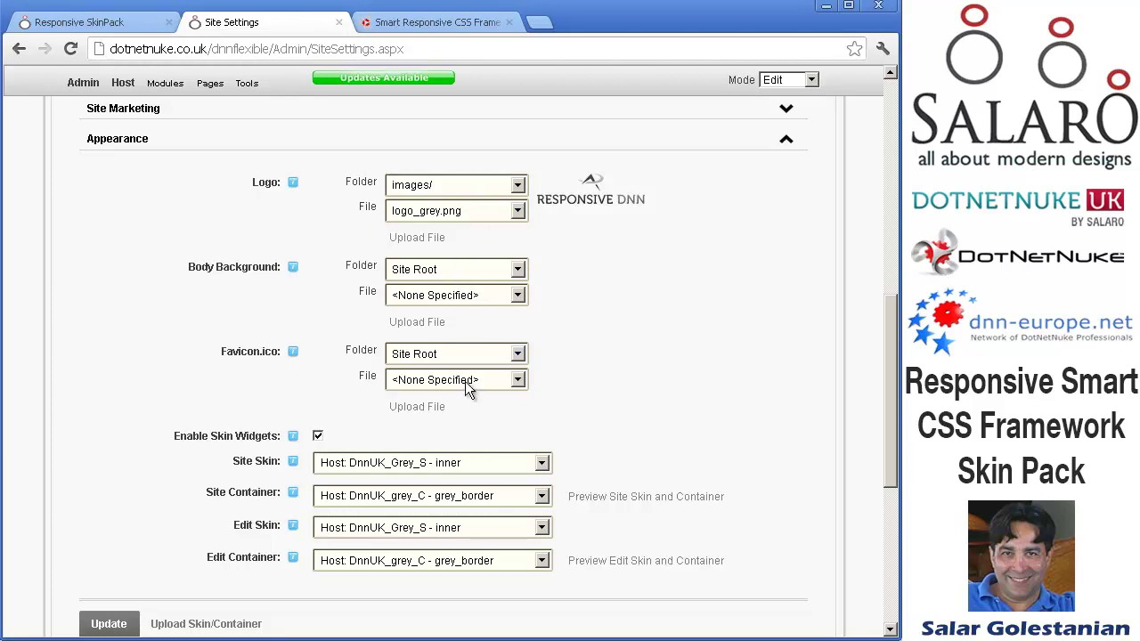
- Review the available Site Skin choices without changing the selection and update the site settings
click(375, 465)
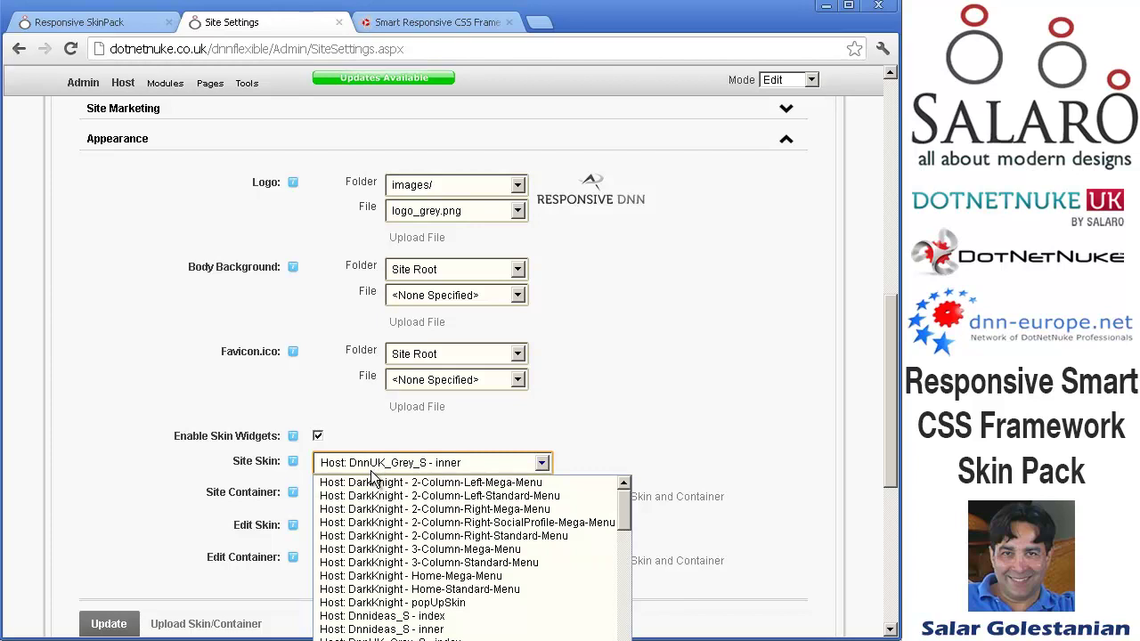
click(695, 401)
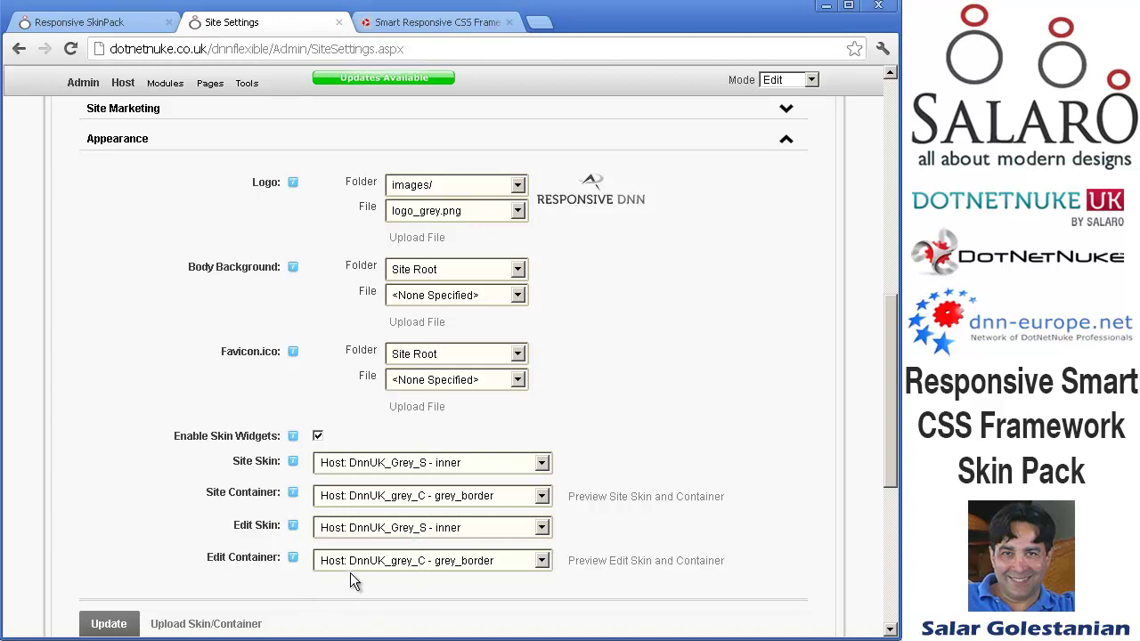
click(109, 624)
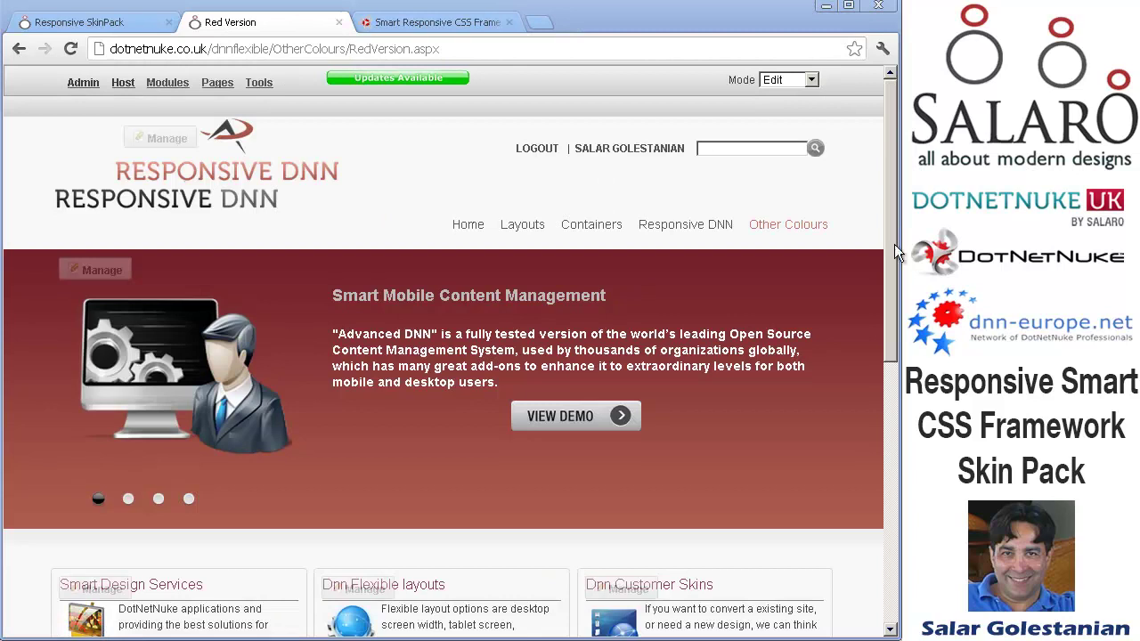
- Open the demo's Layouts page and look through its panes from the Top Pane down to the footer panes
drag(894, 244, 935, 136)
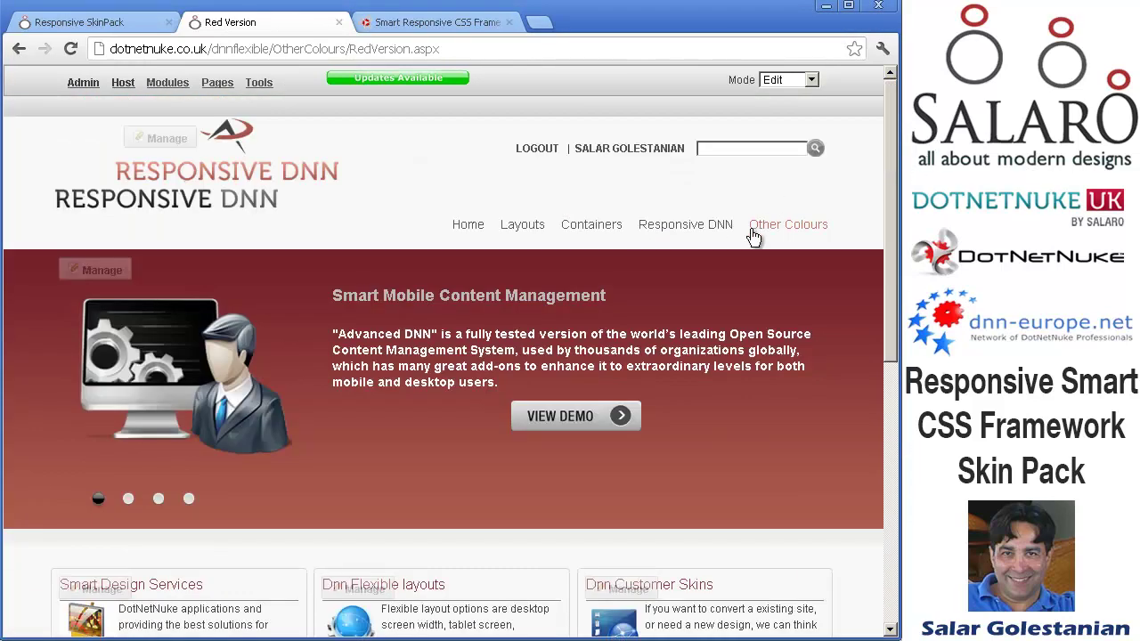
click(522, 225)
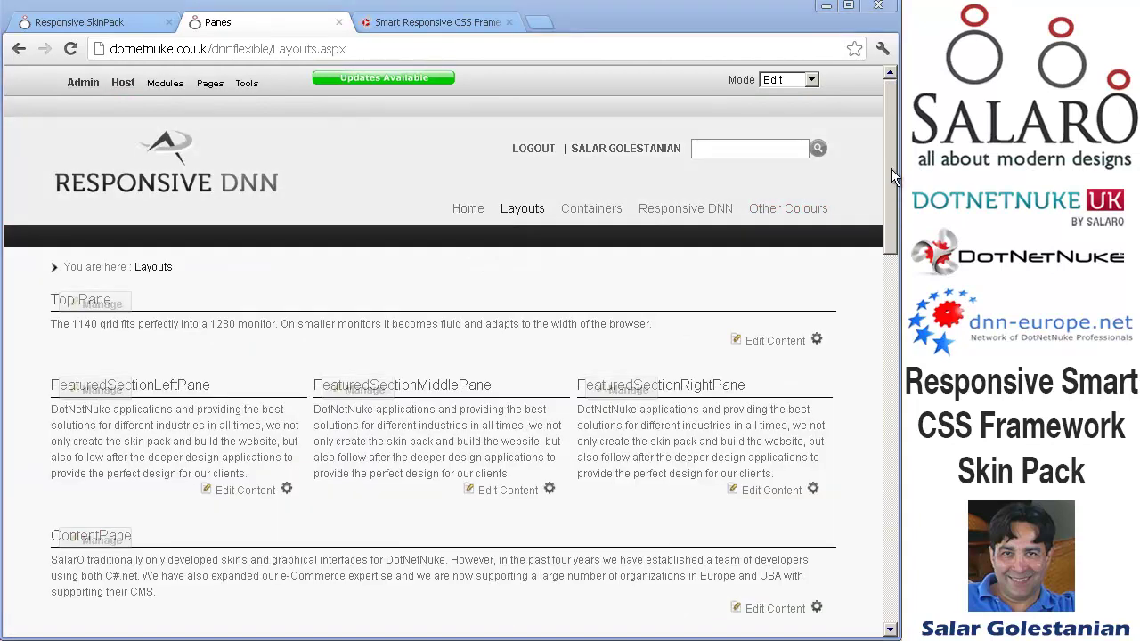
drag(895, 176, 883, 223)
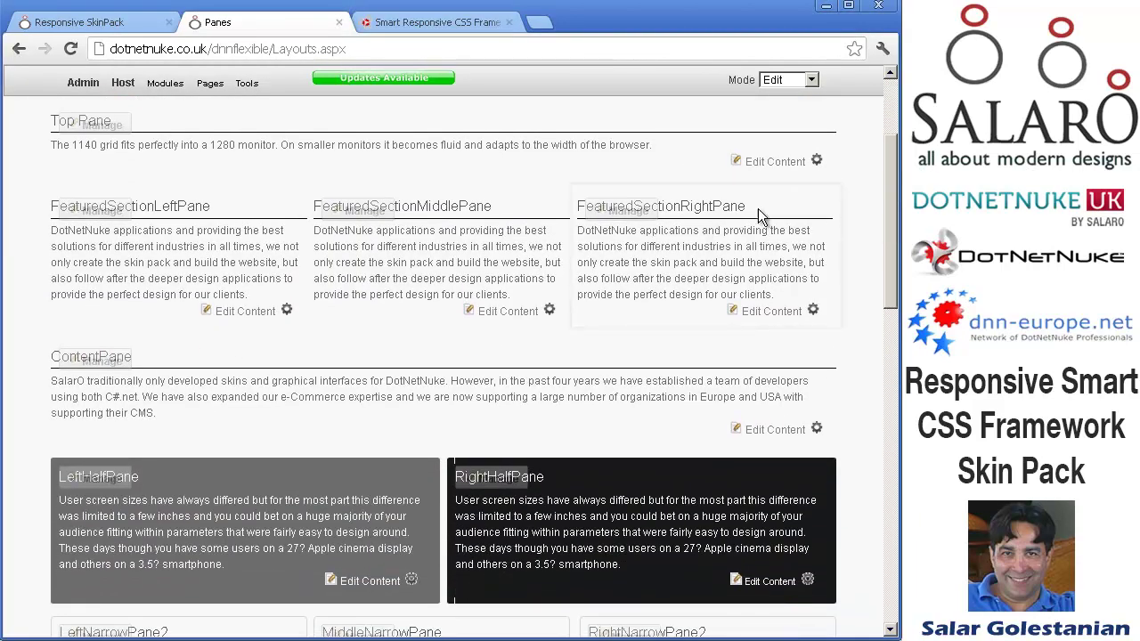
drag(889, 221, 942, 525)
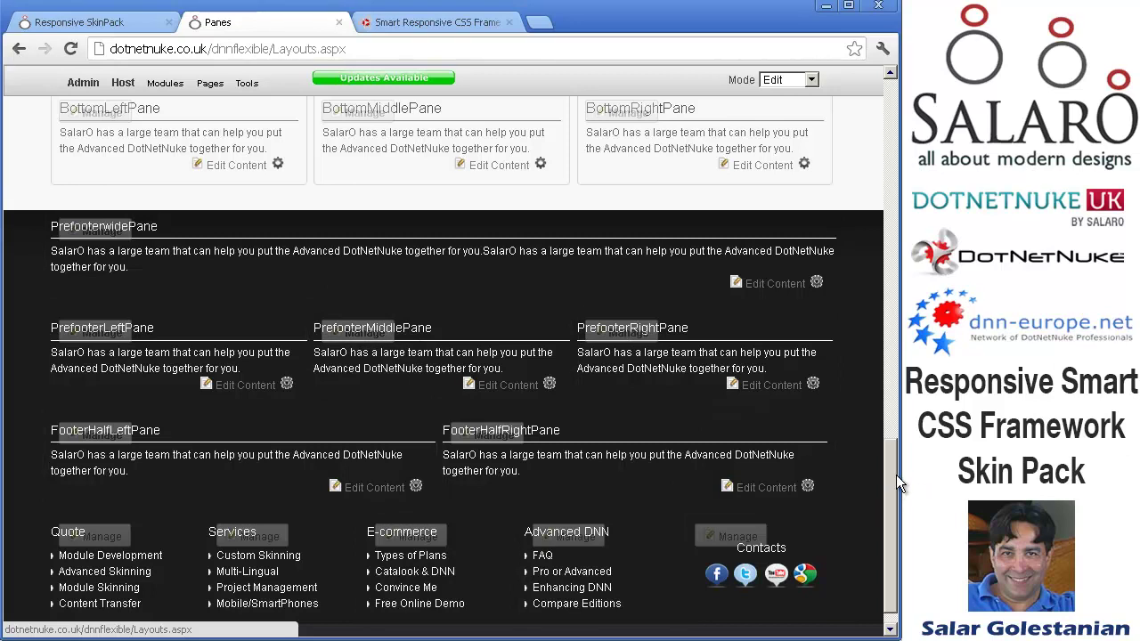
drag(891, 466, 942, 71)
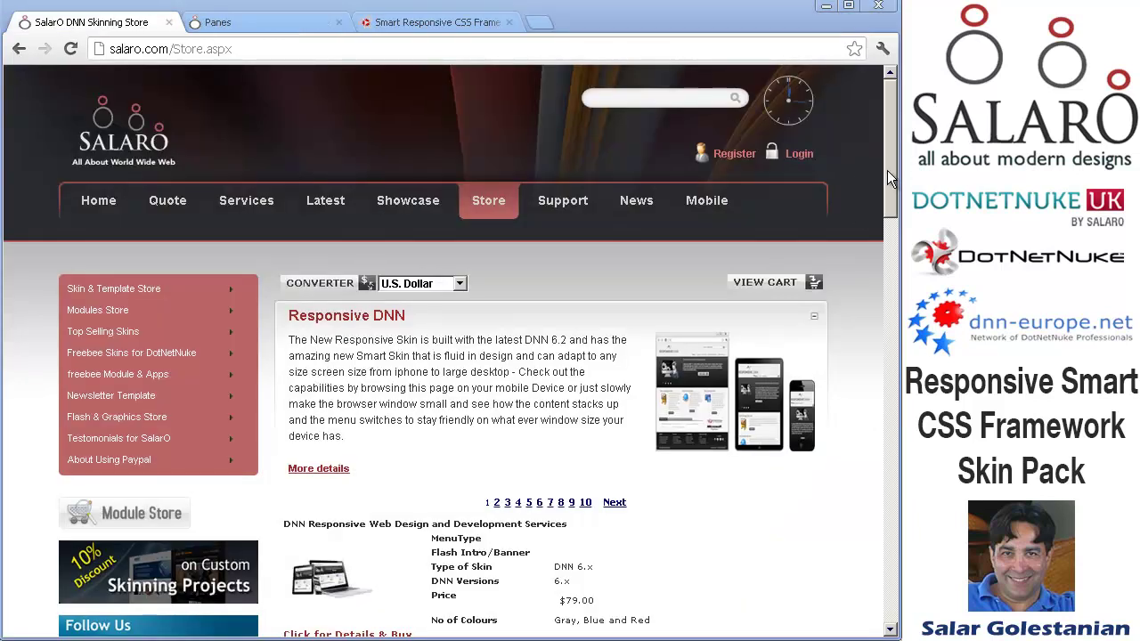
- Look over the Responsive DNN listing in the SalarO store and the content of the demo's Blue Version page
drag(886, 170, 910, 167)
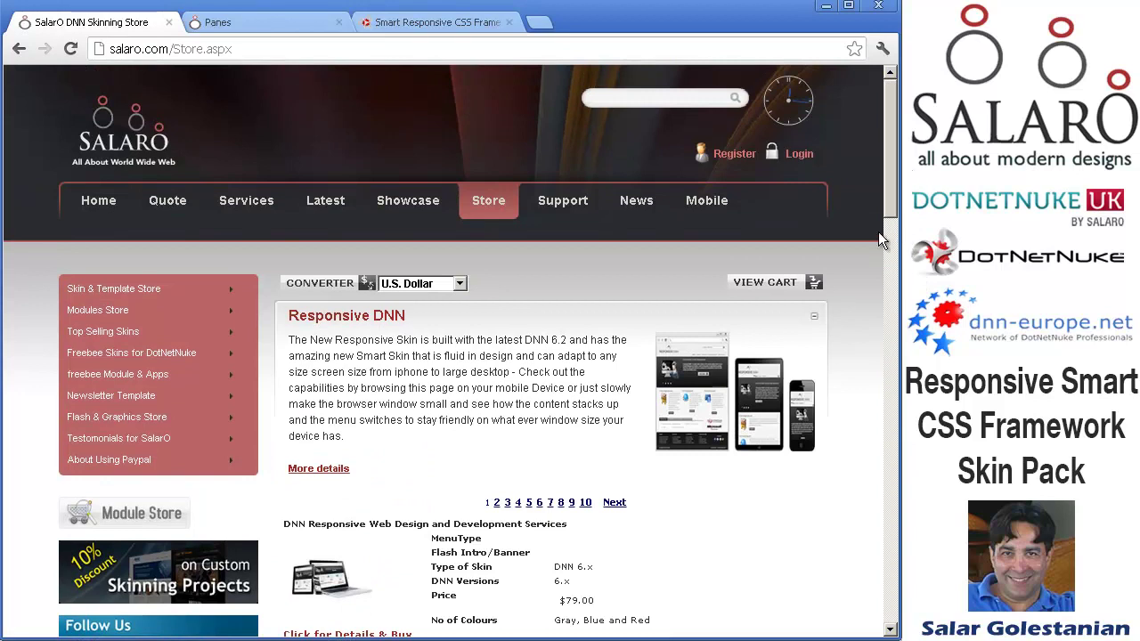
drag(891, 139, 914, 128)
drag(885, 126, 878, 299)
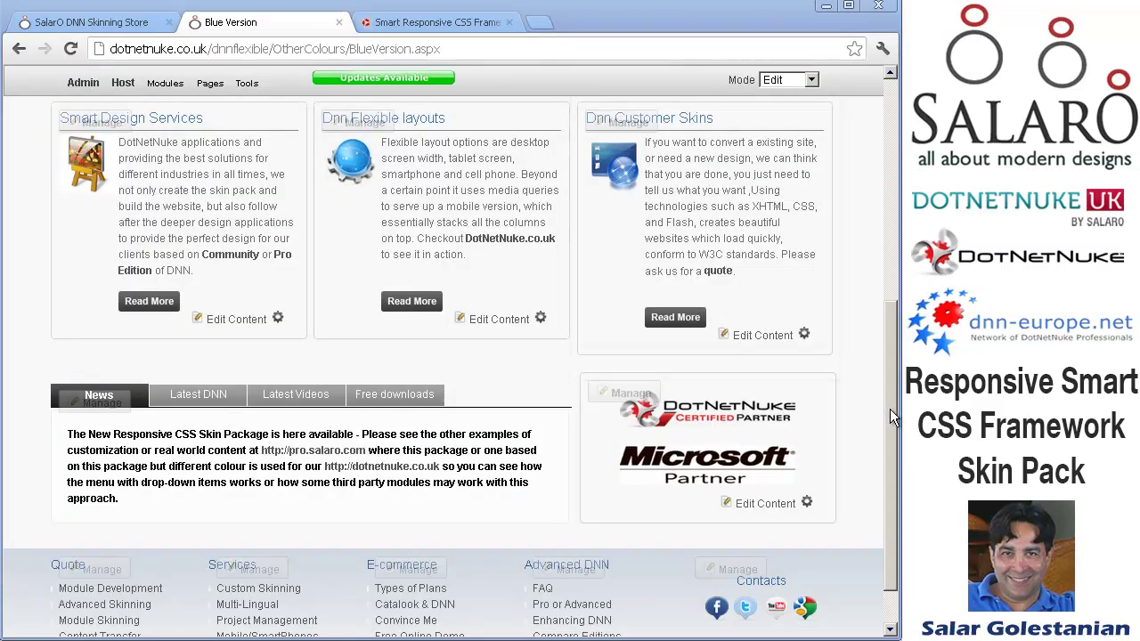
drag(891, 409, 911, 342)
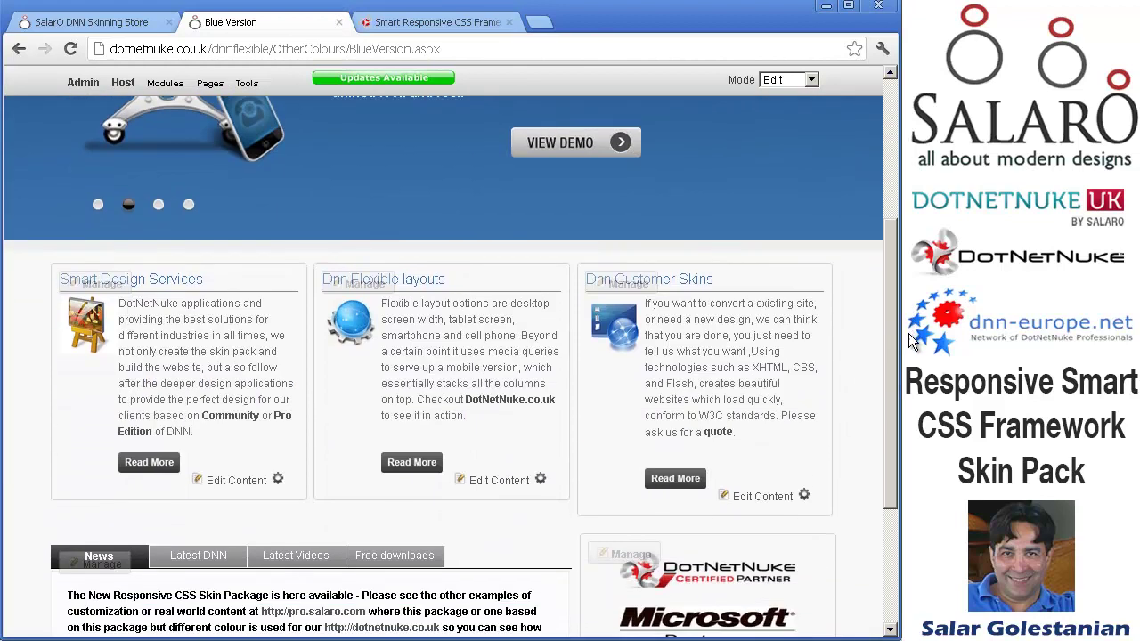